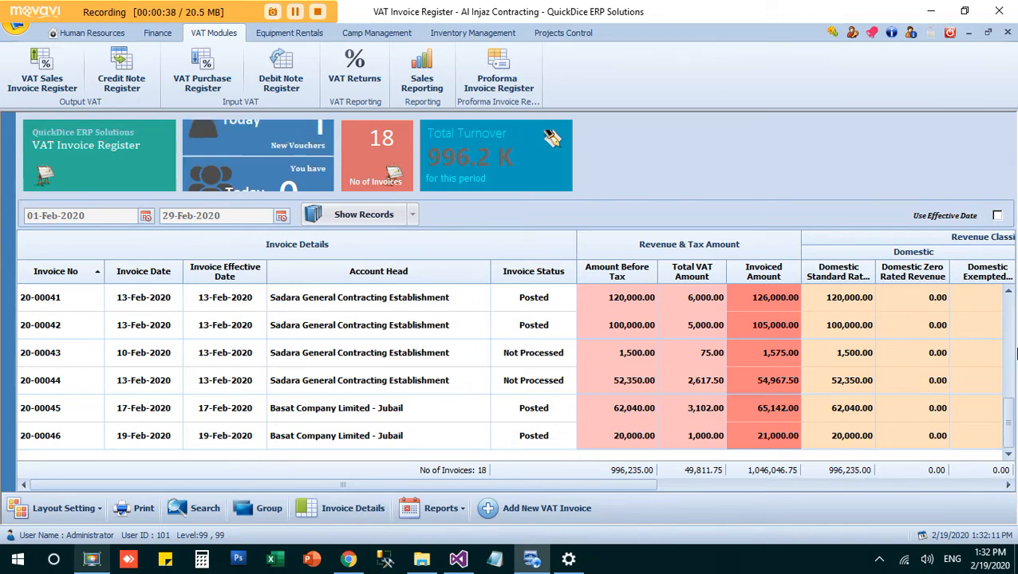
# - Show the VAT invoice records for Last Year in the register
pyautogui.moveTo(1009, 432); pyautogui.dragTo(1009, 319)
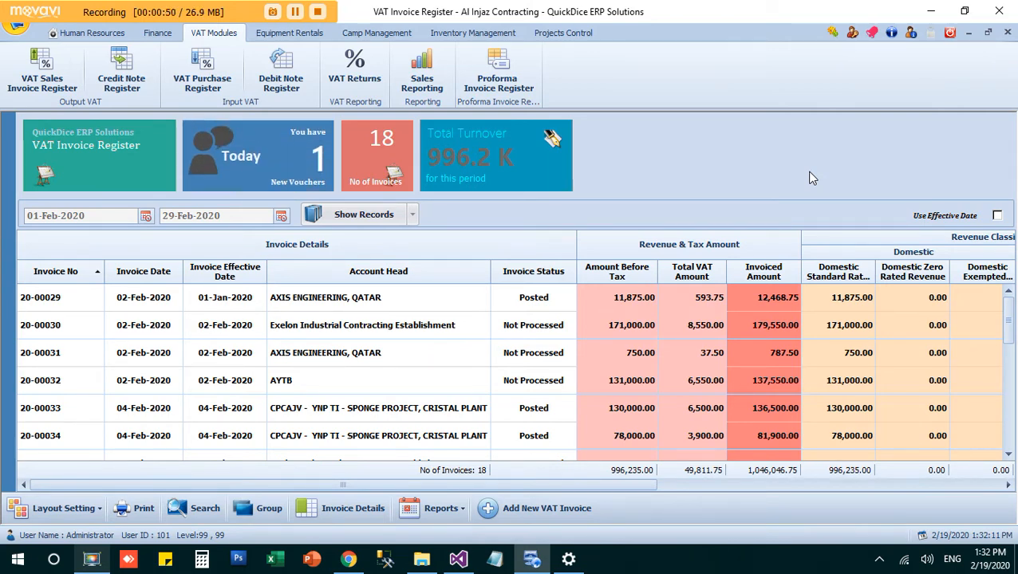
pyautogui.click(412, 215)
pyautogui.moveTo(374, 510)
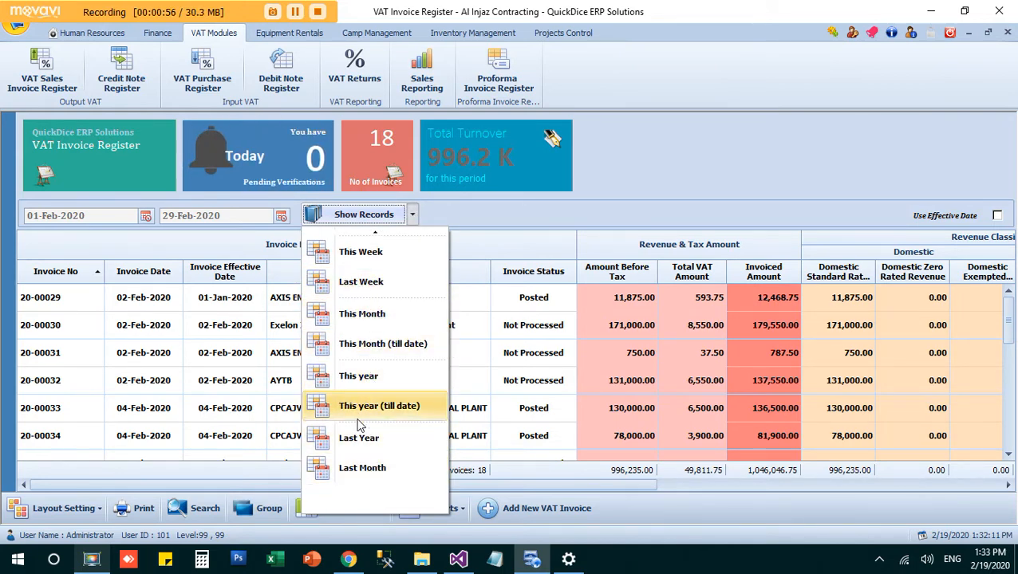
pyautogui.click(357, 439)
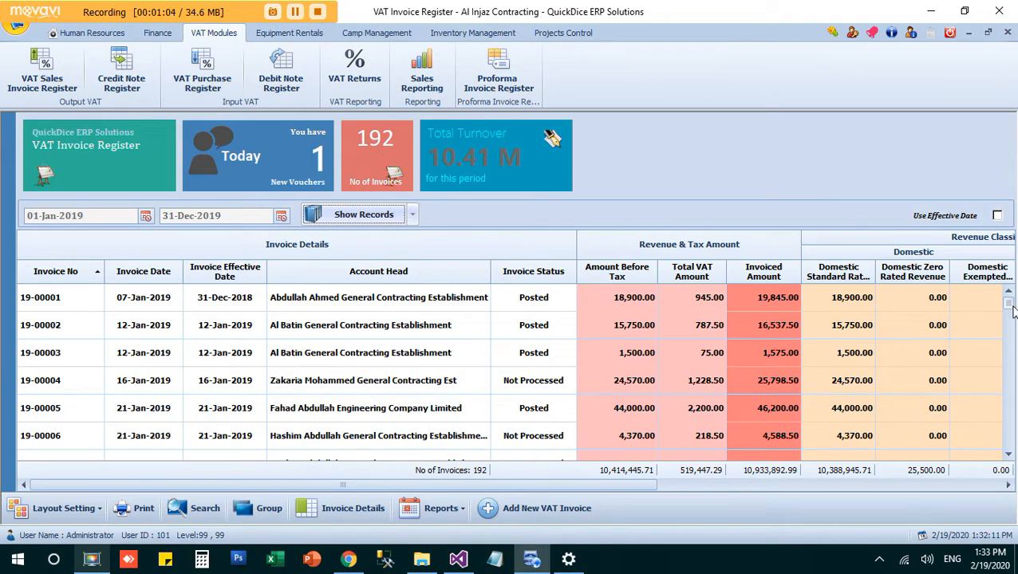
pyautogui.moveTo(1009, 306)
pyautogui.mouseDown()
pyautogui.moveTo(1013, 456)
pyautogui.moveTo(1009, 299)
pyautogui.mouseUp()
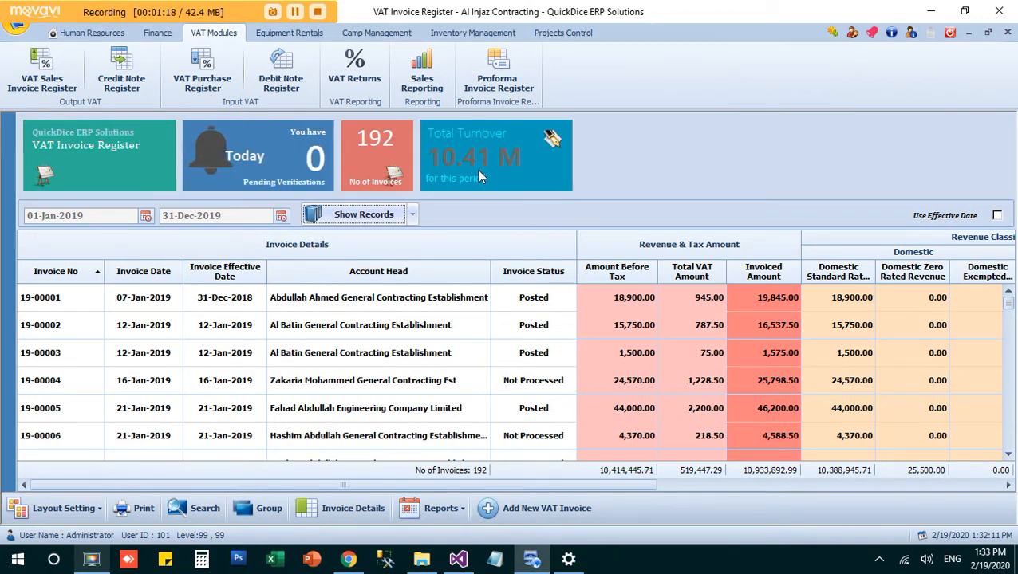
# - Open the print preview of the full VAT invoice register, examine its columns across the page width, and close it
pyautogui.click(139, 511)
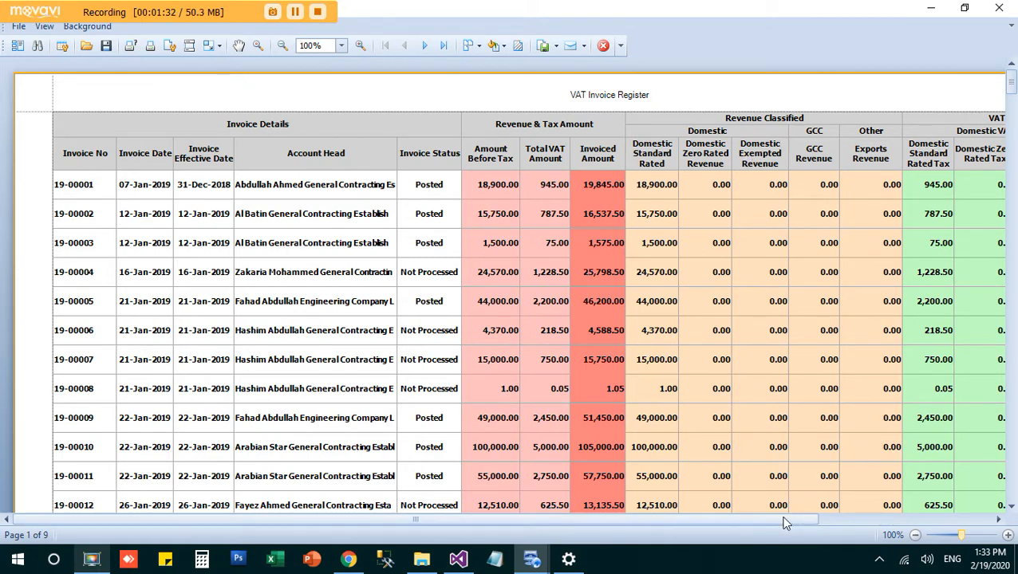
pyautogui.moveTo(775, 521); pyautogui.dragTo(547, 515)
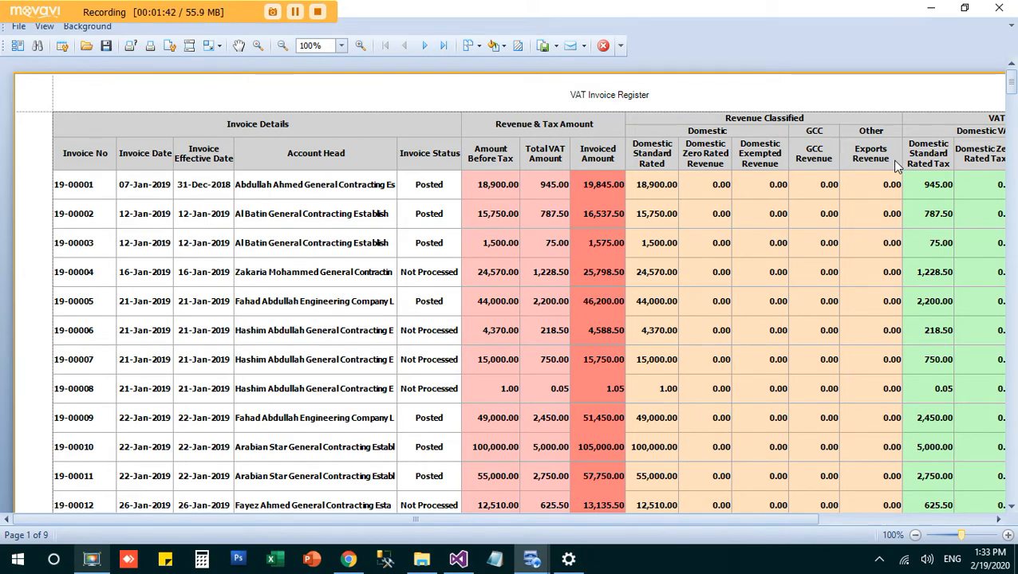
pyautogui.click(603, 46)
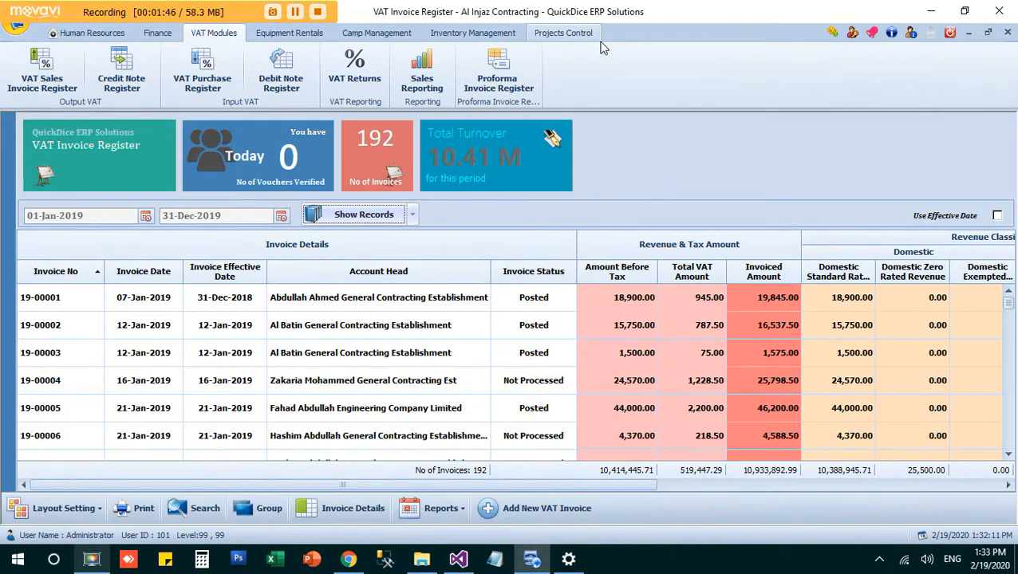
# - Remove the VAT Amount Classified, GCC Countries, Other Countries and Revenue Classified bands from the invoice grid
pyautogui.moveTo(613, 484); pyautogui.dragTo(943, 495)
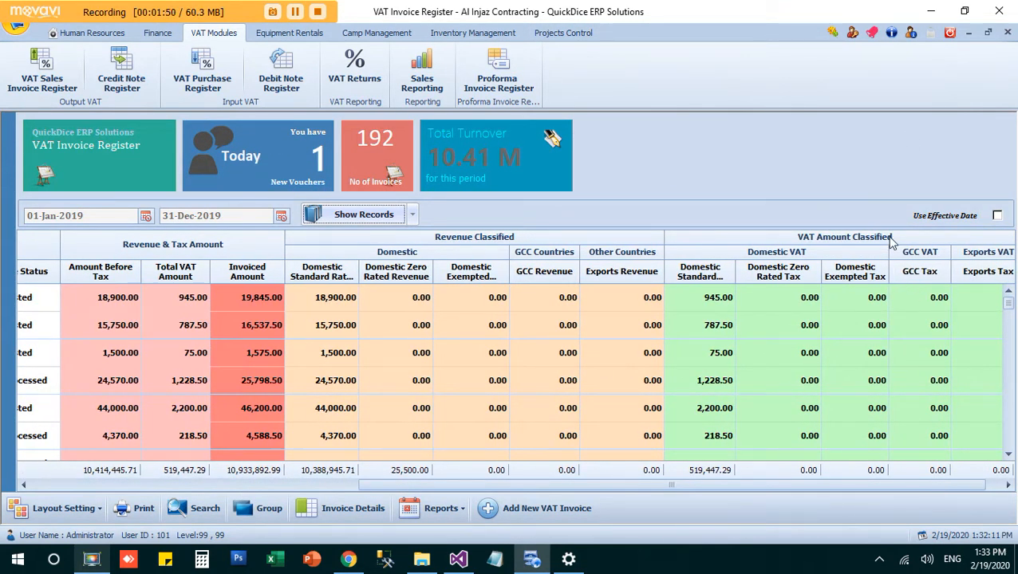
pyautogui.moveTo(892, 243); pyautogui.dragTo(816, 217)
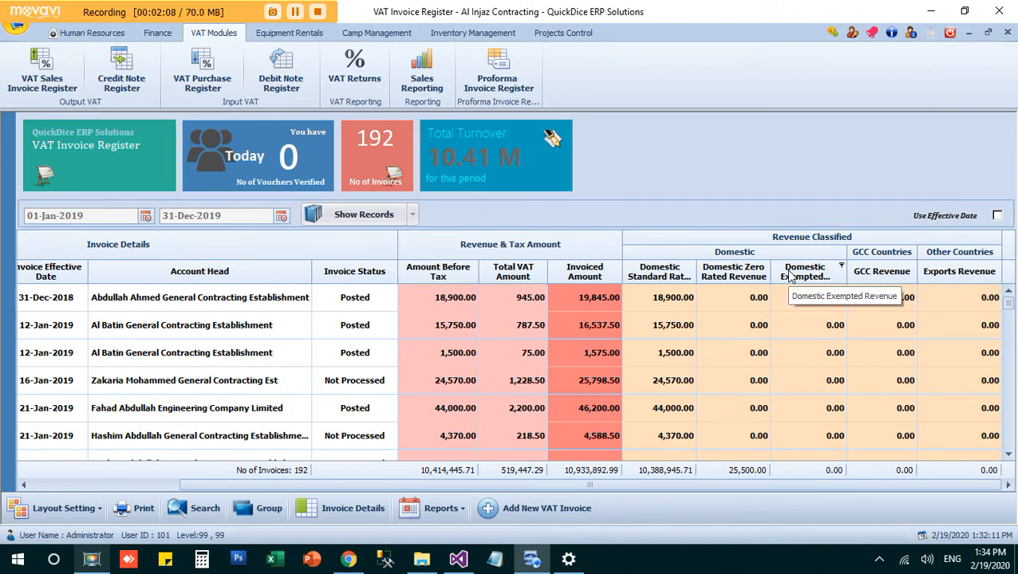
pyautogui.moveTo(790, 276)
pyautogui.mouseDown()
pyautogui.moveTo(808, 163)
pyautogui.moveTo(793, 239)
pyautogui.moveTo(788, 207)
pyautogui.moveTo(795, 189)
pyautogui.moveTo(785, 255)
pyautogui.mouseUp()
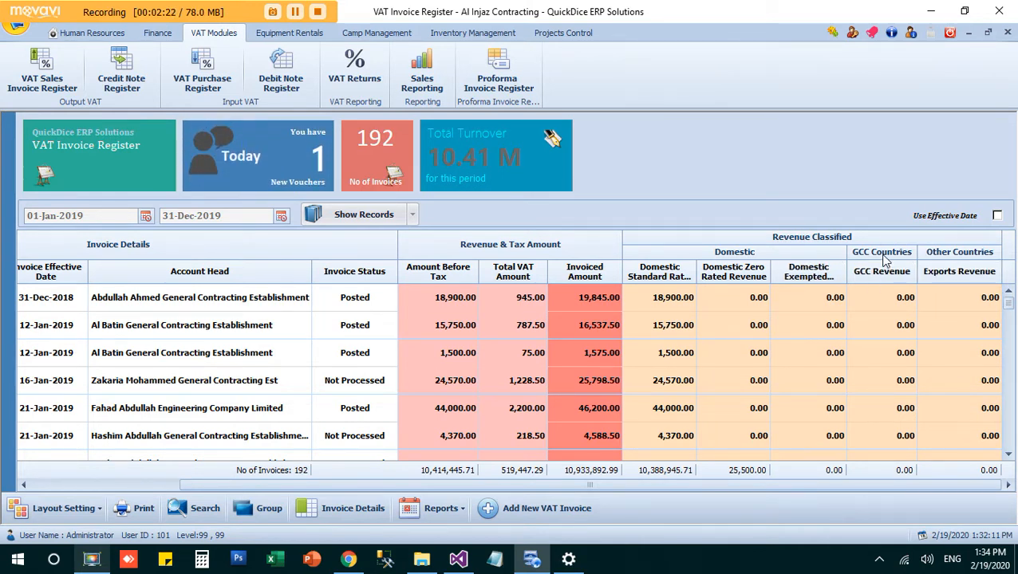
pyautogui.moveTo(884, 260); pyautogui.dragTo(881, 167)
pyautogui.moveTo(955, 260); pyautogui.dragTo(907, 169)
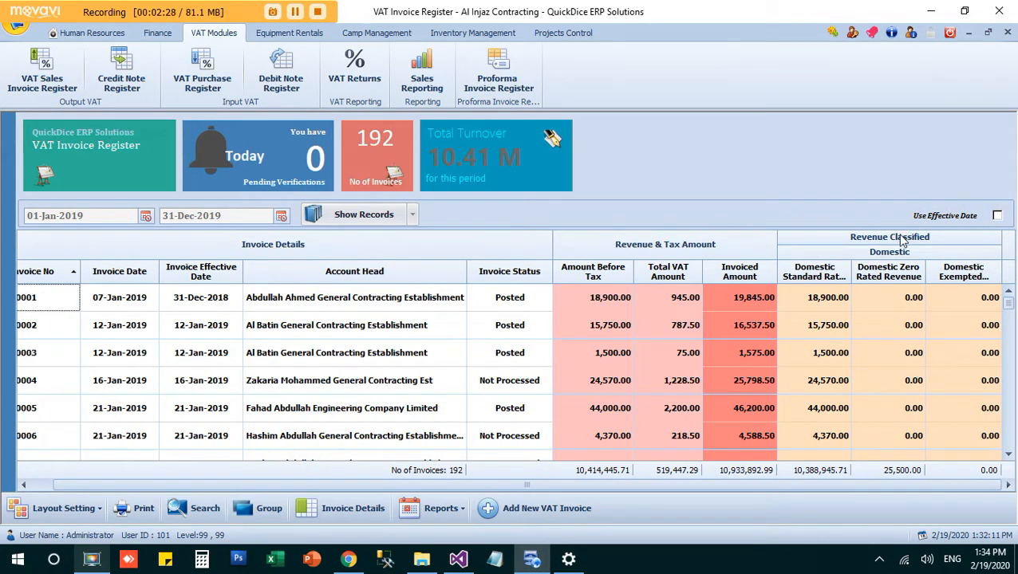
pyautogui.moveTo(902, 240); pyautogui.dragTo(901, 187)
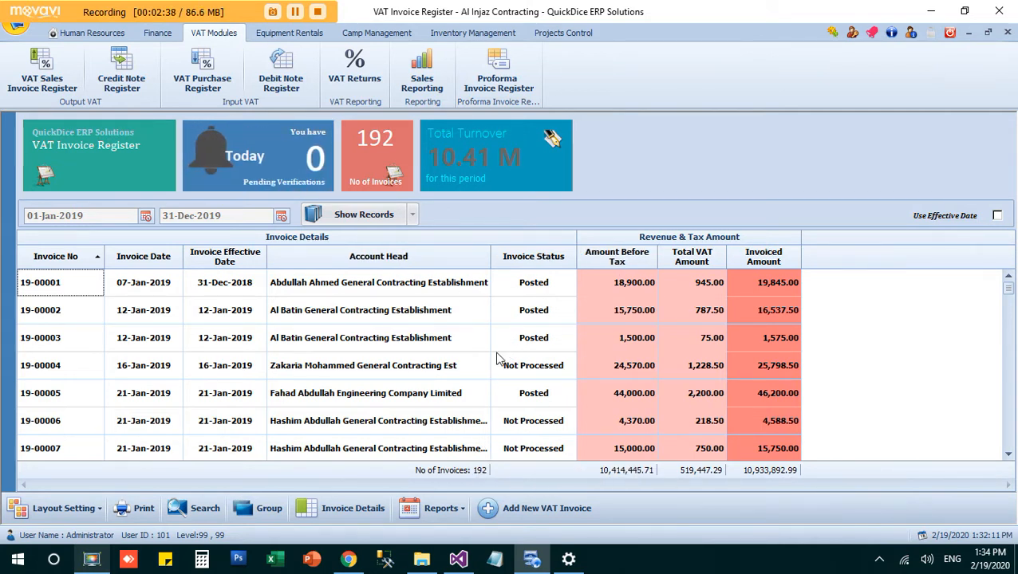
# - Open the print preview of the reduced register and zoom out to 81% to view the full page width
pyautogui.click(150, 509)
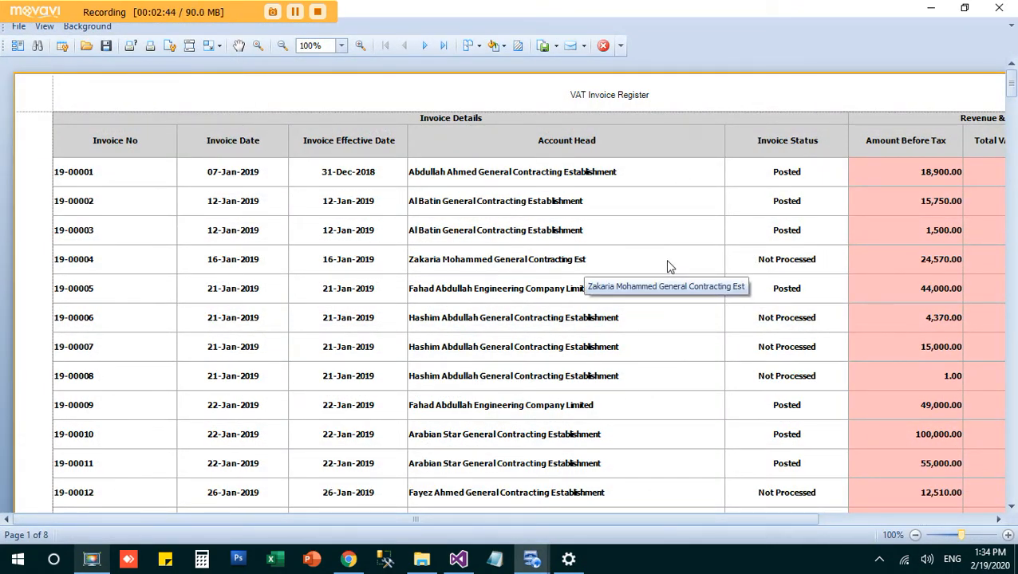
pyautogui.click(917, 535)
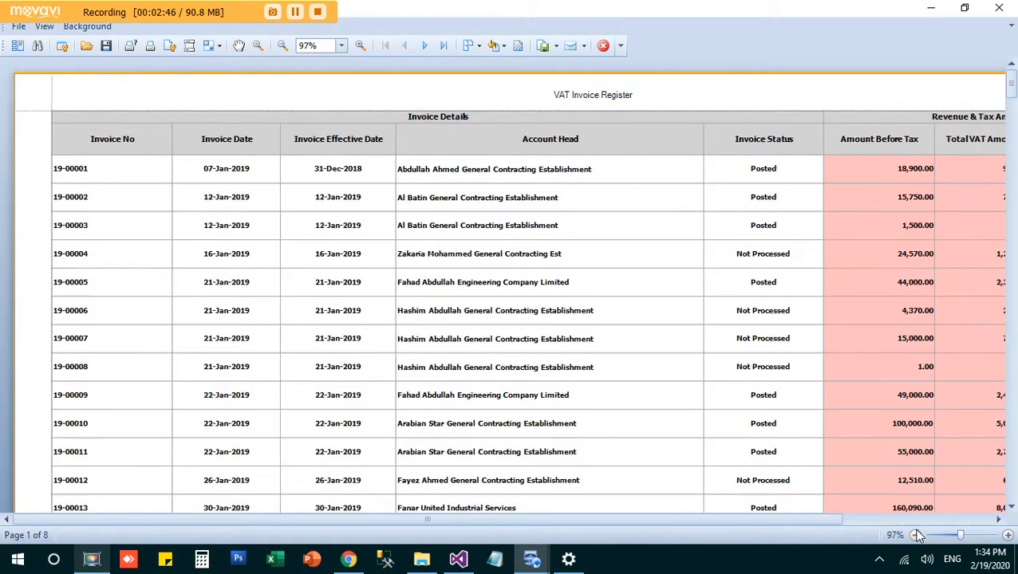
pyautogui.click(916, 535)
pyautogui.click(917, 535)
pyautogui.click(916, 536)
pyautogui.click(916, 535)
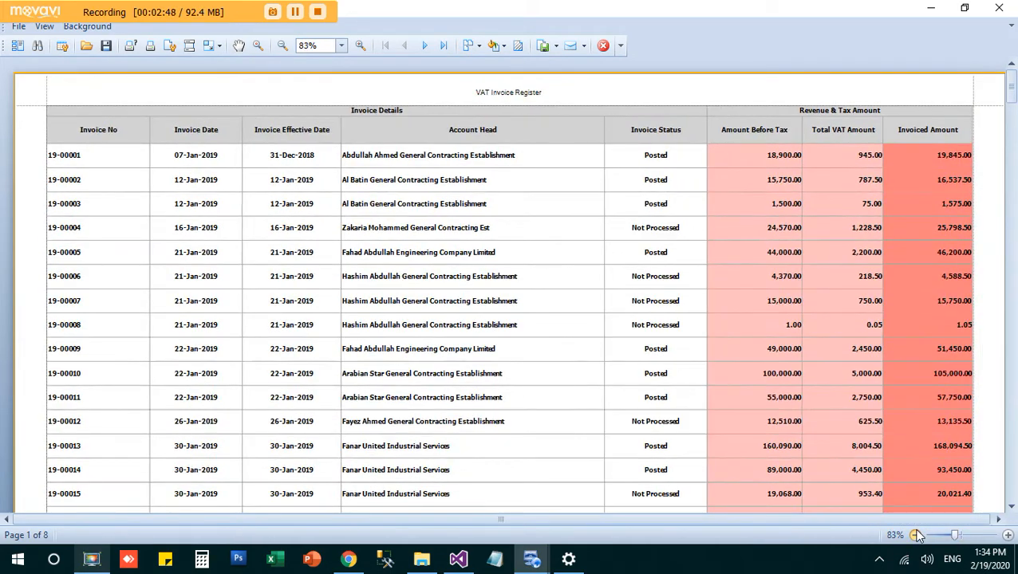
pyautogui.click(917, 535)
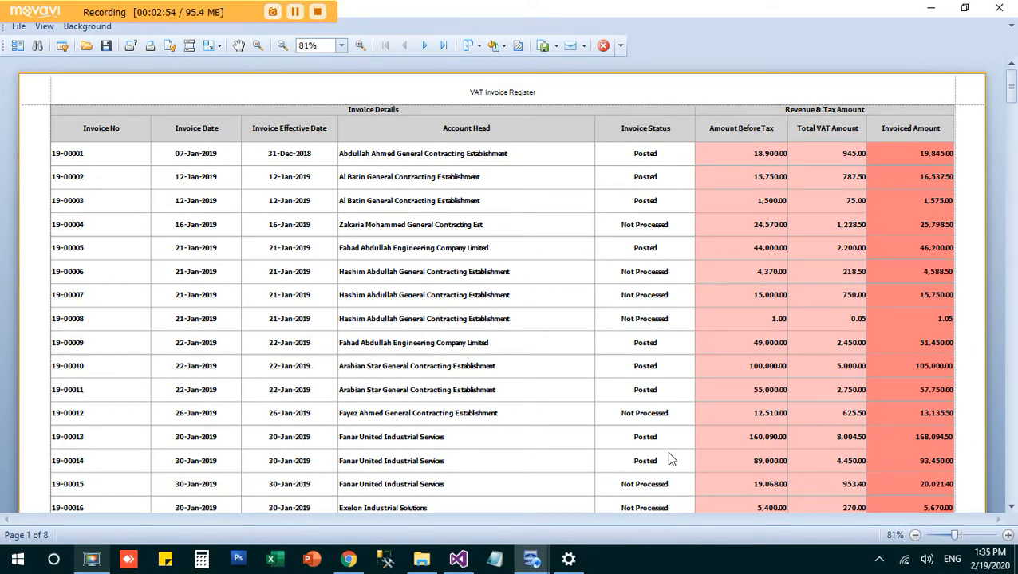
# - Set the register printout's paper size to A4, review the pages, and close the preview
pyautogui.click(171, 49)
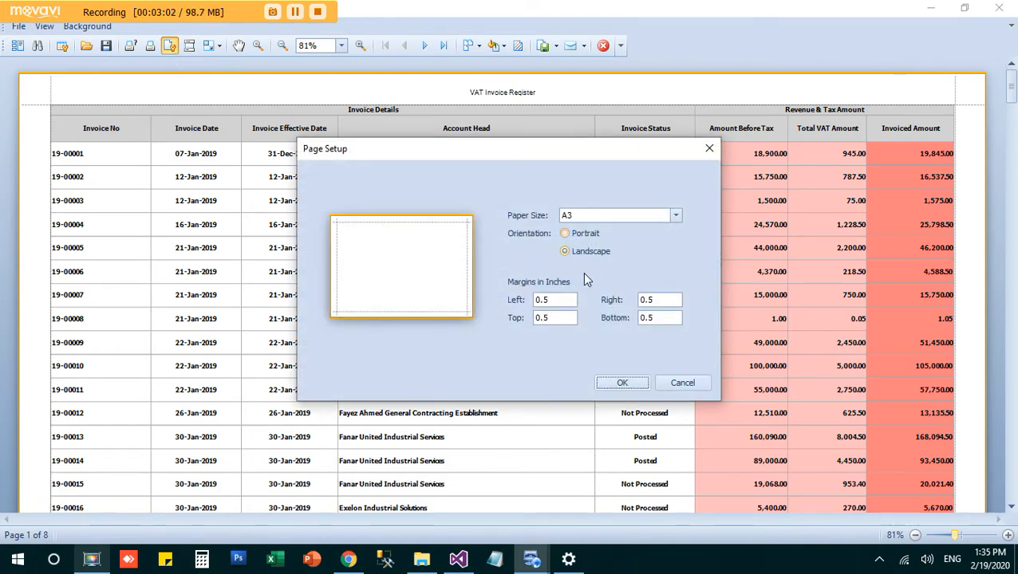
pyautogui.click(675, 215)
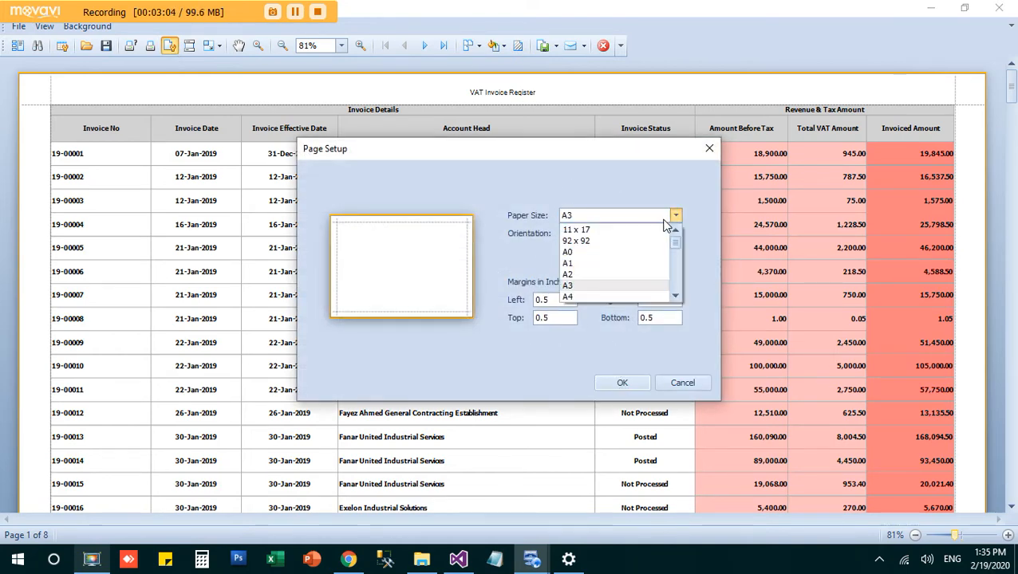
pyautogui.click(574, 295)
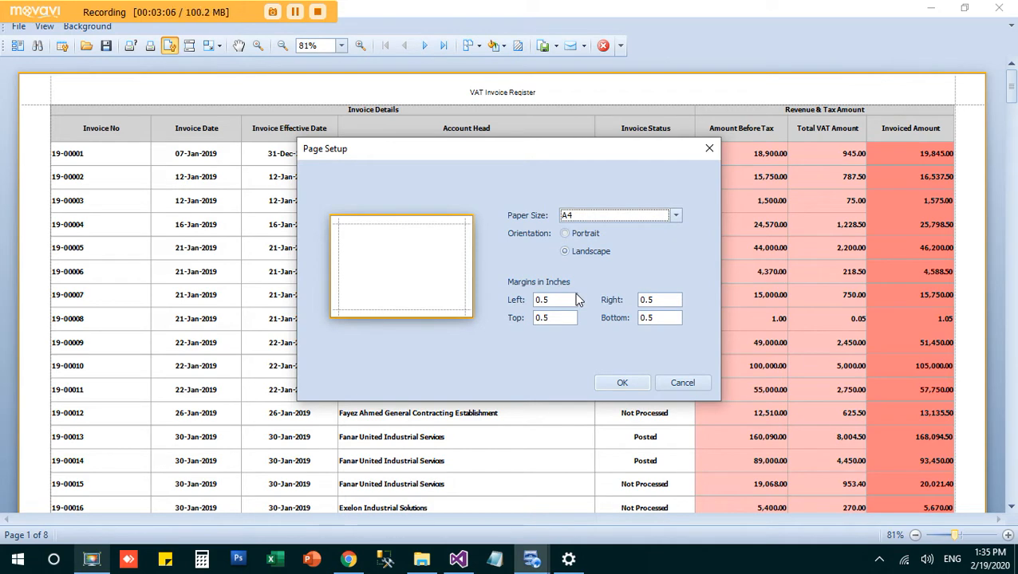
pyautogui.click(609, 385)
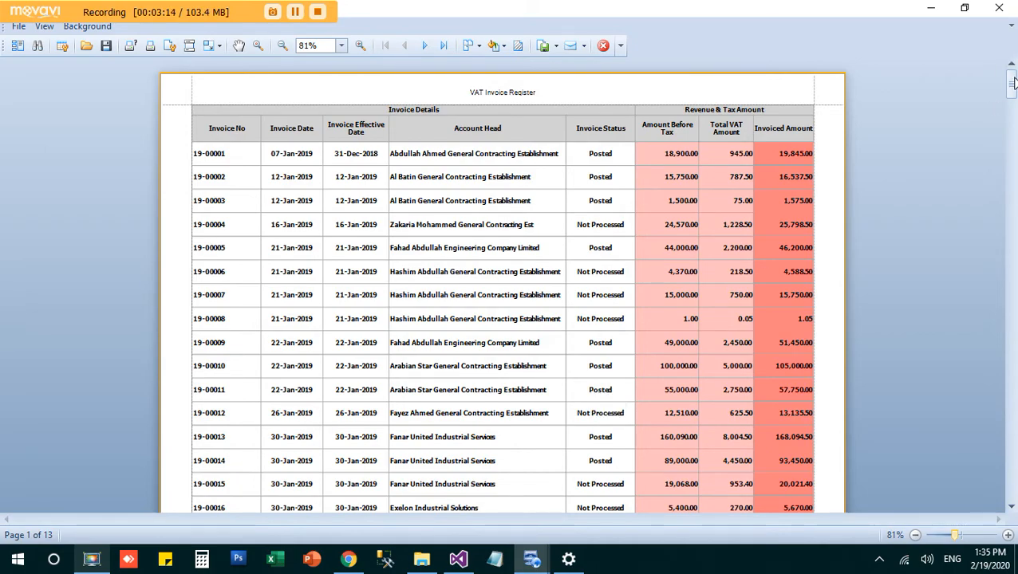
pyautogui.moveTo(1011, 83)
pyautogui.mouseDown()
pyautogui.moveTo(1014, 479)
pyautogui.moveTo(1012, 78)
pyautogui.mouseUp()
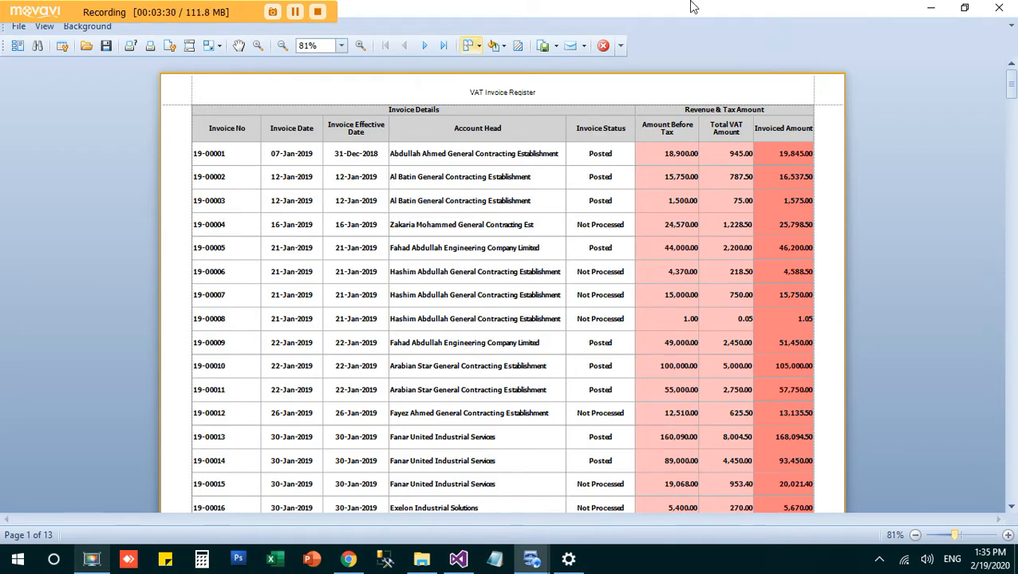
pyautogui.click(603, 46)
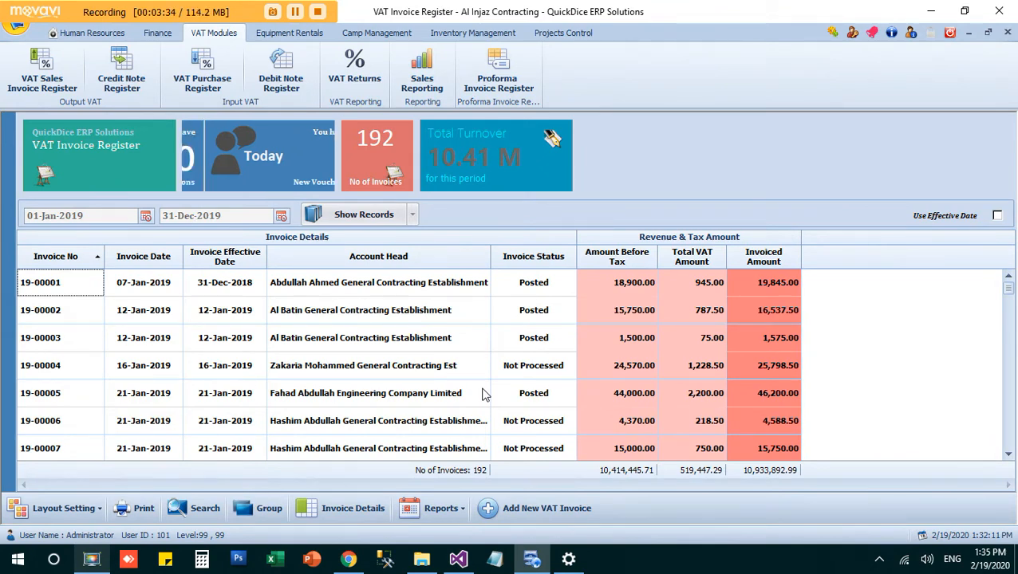
# - Add the PONo column between Account Head and Invoice Status, and remove the Invoice Effective Date column using the column chooser
pyautogui.rightClick(557, 263)
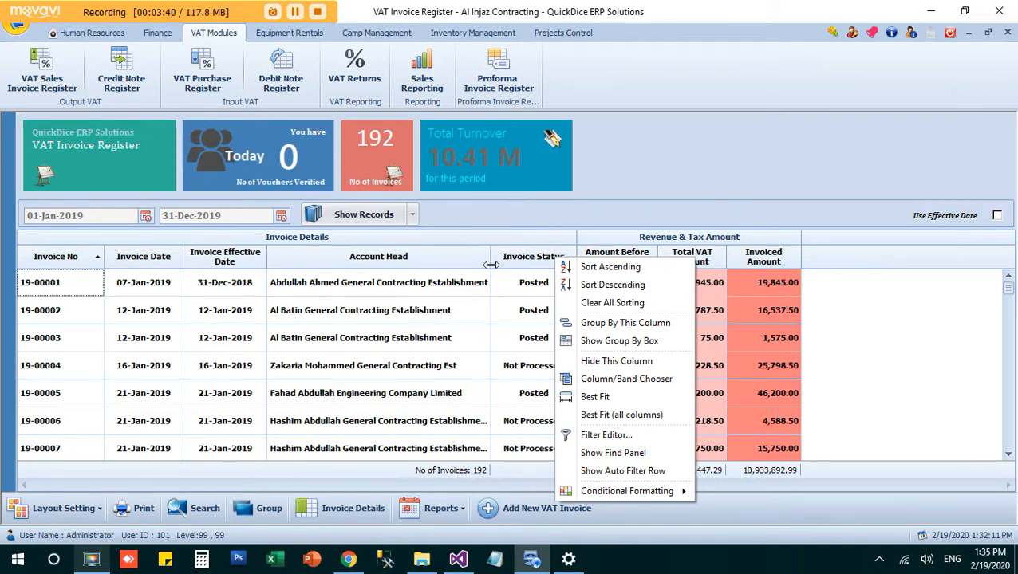
pyautogui.rightClick(462, 260)
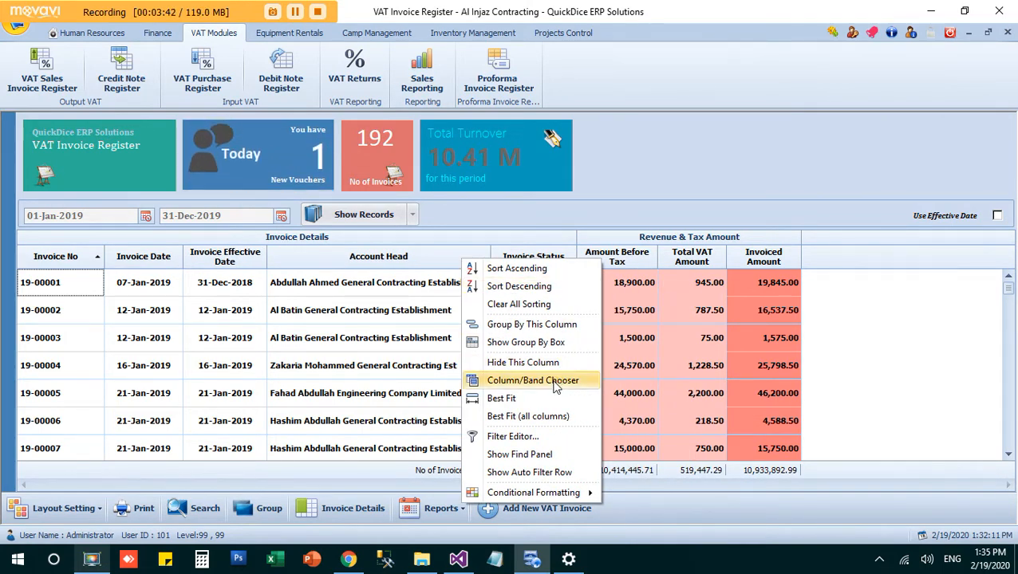
pyautogui.click(556, 383)
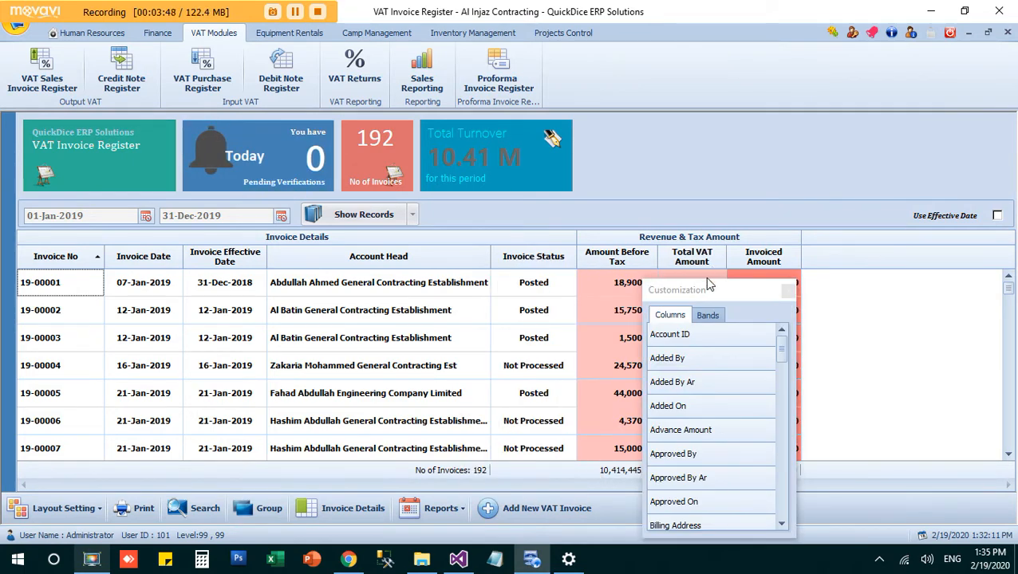
pyautogui.moveTo(708, 280); pyautogui.dragTo(708, 9)
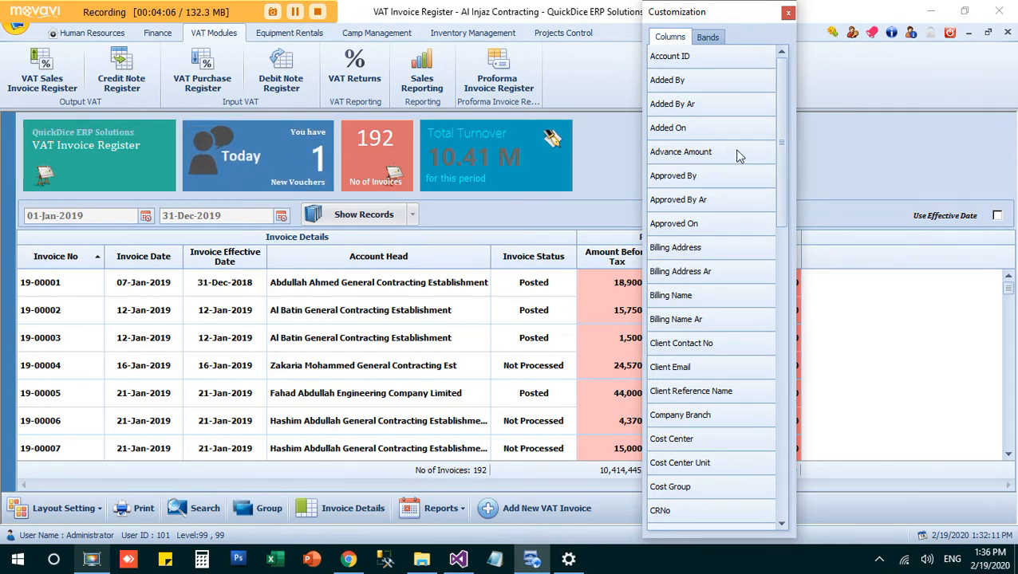
pyautogui.moveTo(777, 172); pyautogui.dragTo(755, 313)
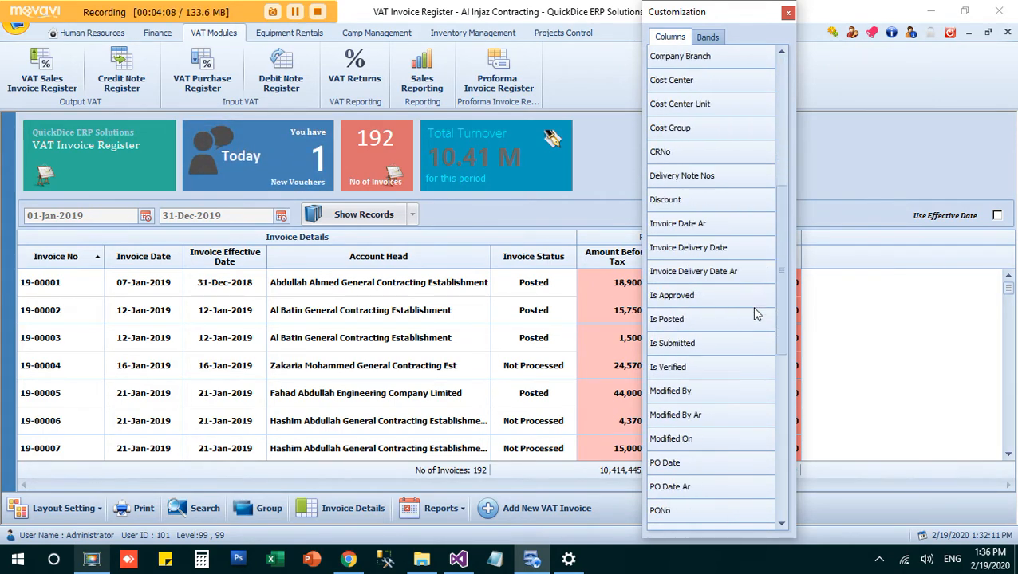
pyautogui.scroll(-1, 755, 313)
pyautogui.scroll(-7, 758, 327)
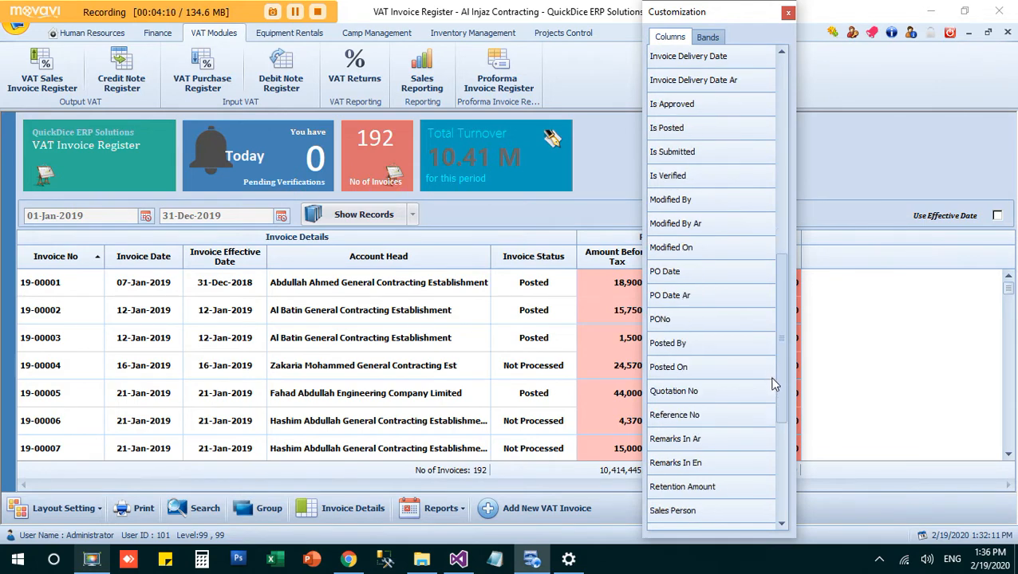
pyautogui.scroll(-3, 773, 384)
pyautogui.scroll(-2, 778, 414)
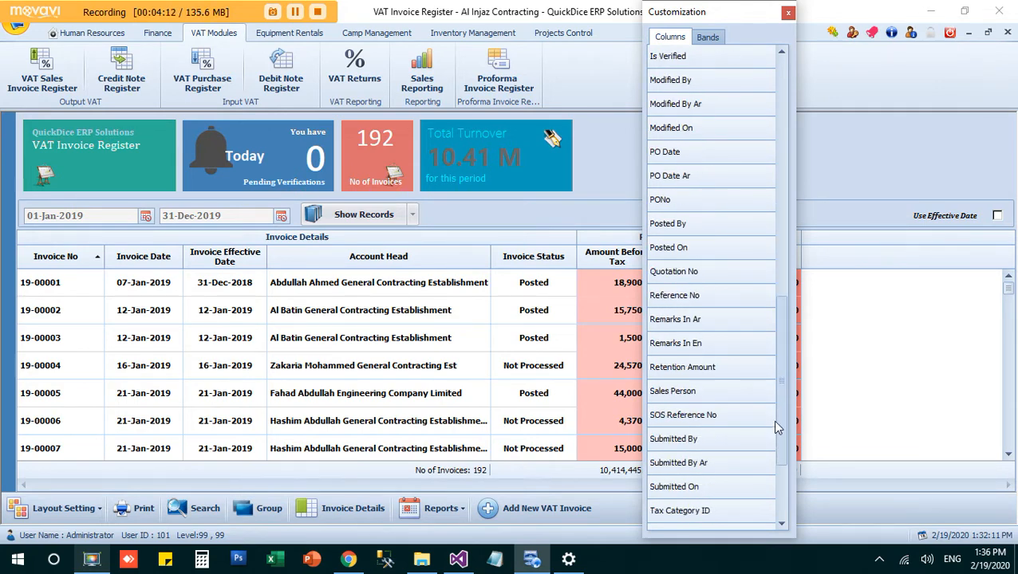
pyautogui.moveTo(700, 206); pyautogui.dragTo(499, 253)
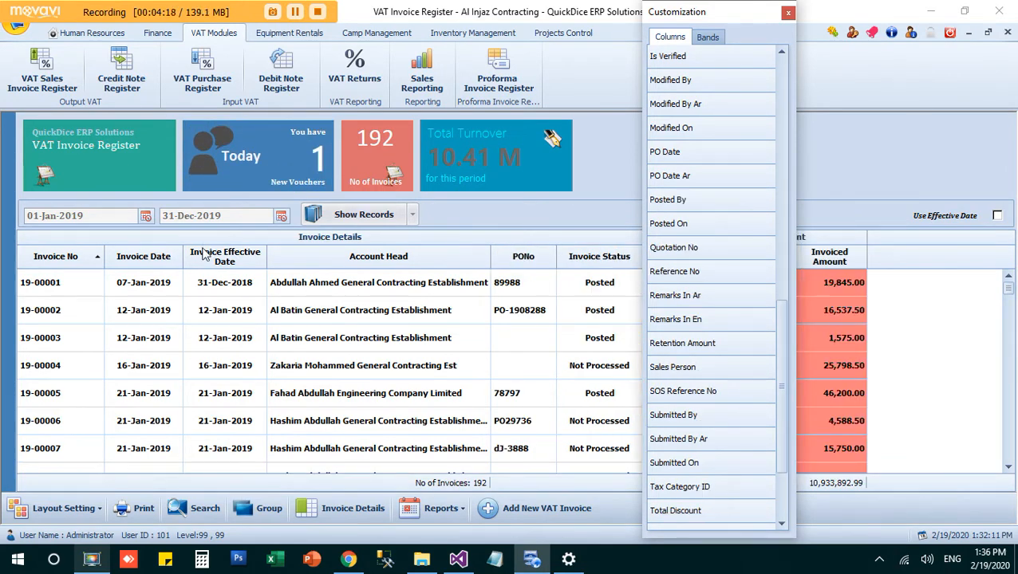
pyautogui.moveTo(206, 254); pyautogui.dragTo(429, 144)
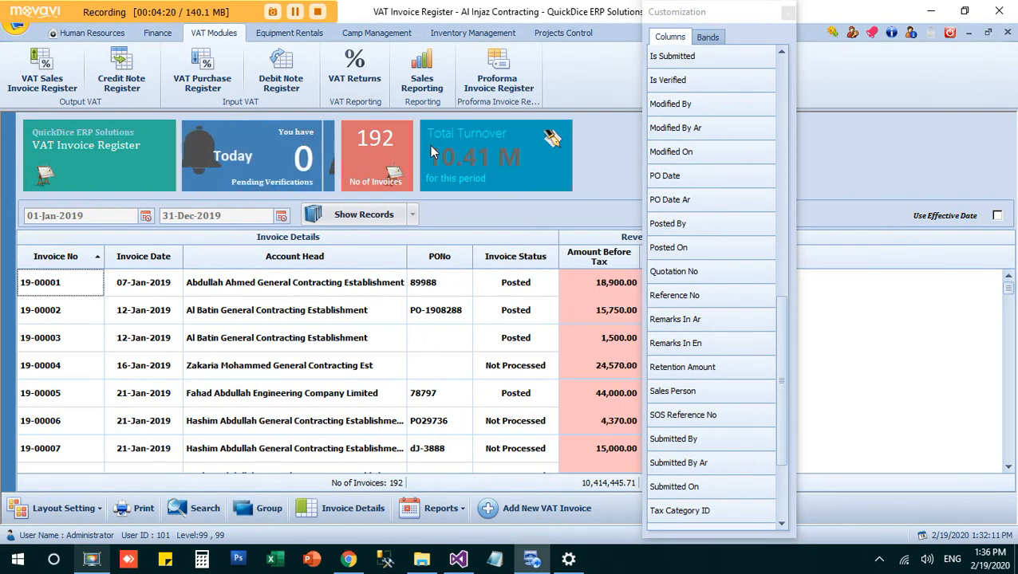
pyautogui.click(786, 14)
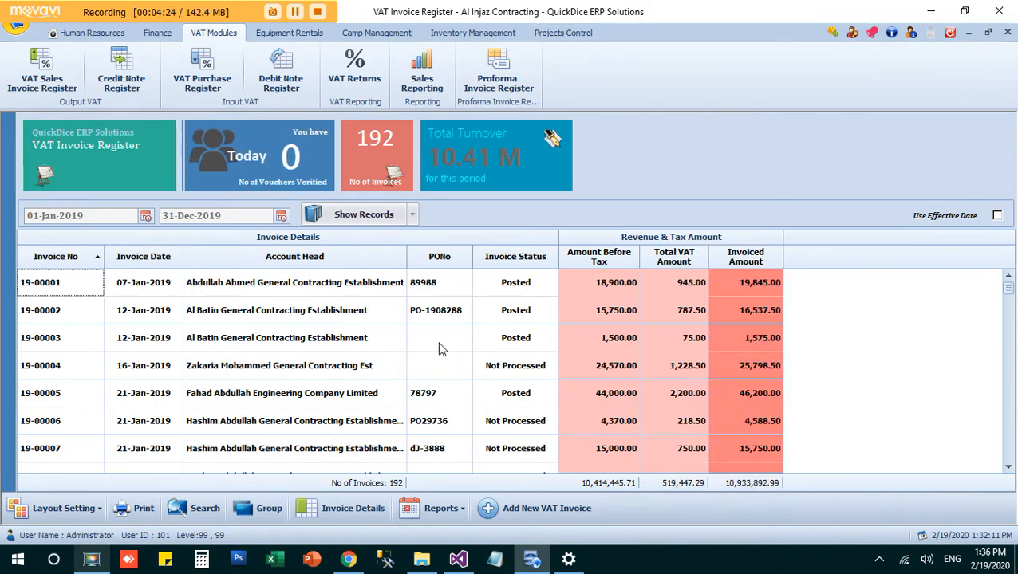
# - Check the print preview of the customised register with its PONo column, close it, and reopen it
pyautogui.click(123, 511)
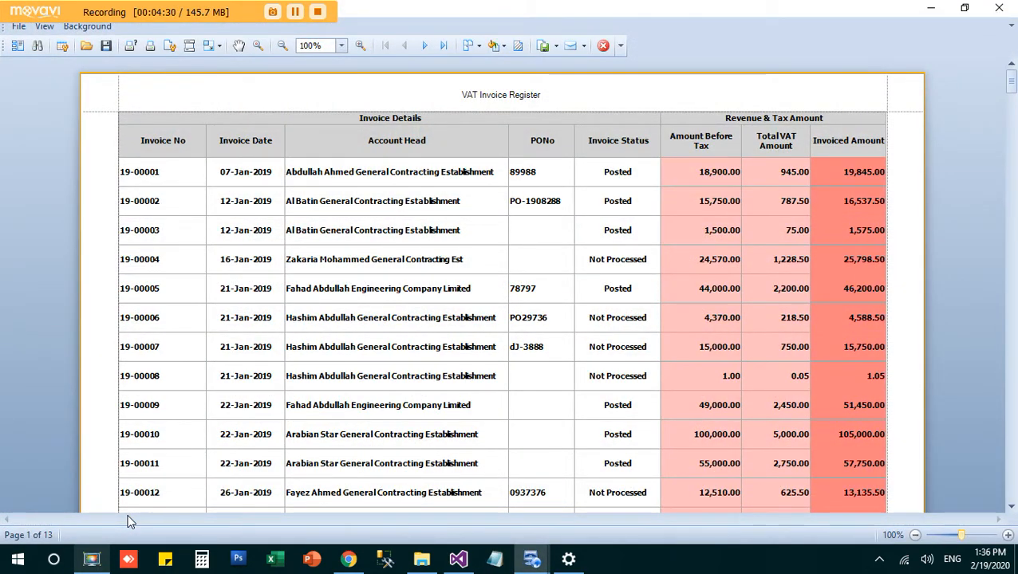
pyautogui.click(603, 46)
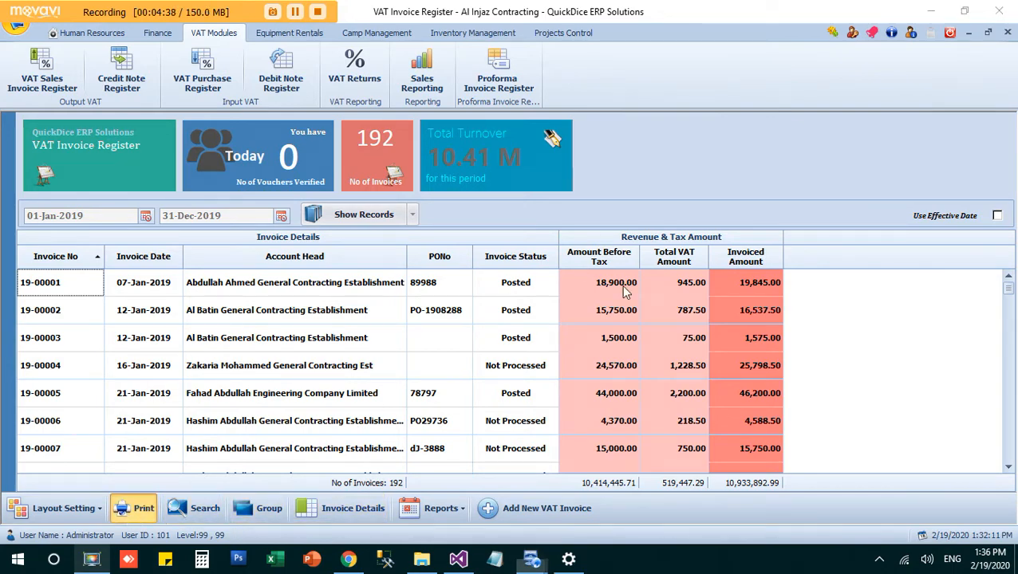
pyautogui.click(132, 516)
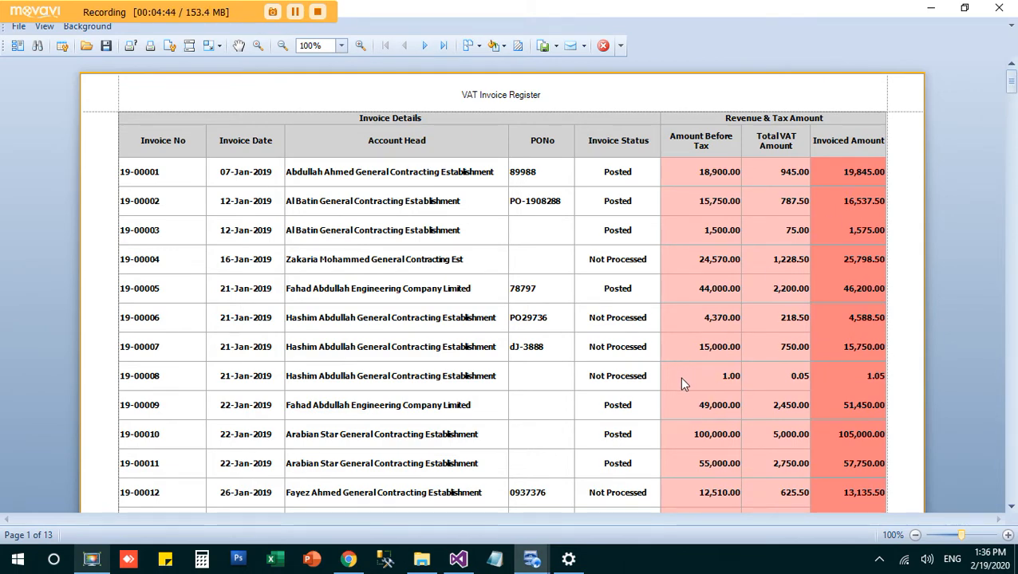
# - Close the print preview and filter the Amount Before Tax column to values greater than or equal to 100000
pyautogui.click(998, 7)
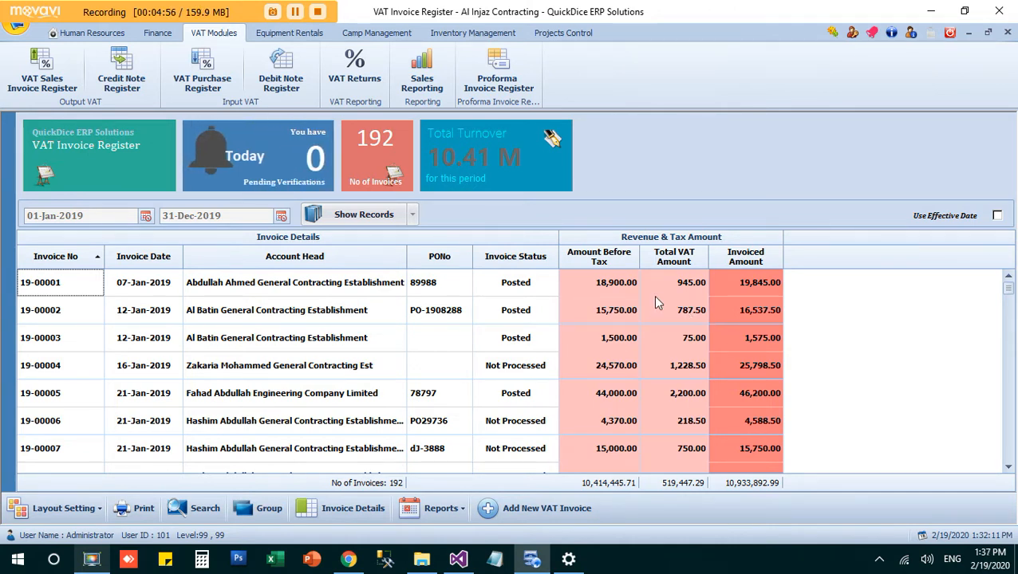
pyautogui.click(634, 253)
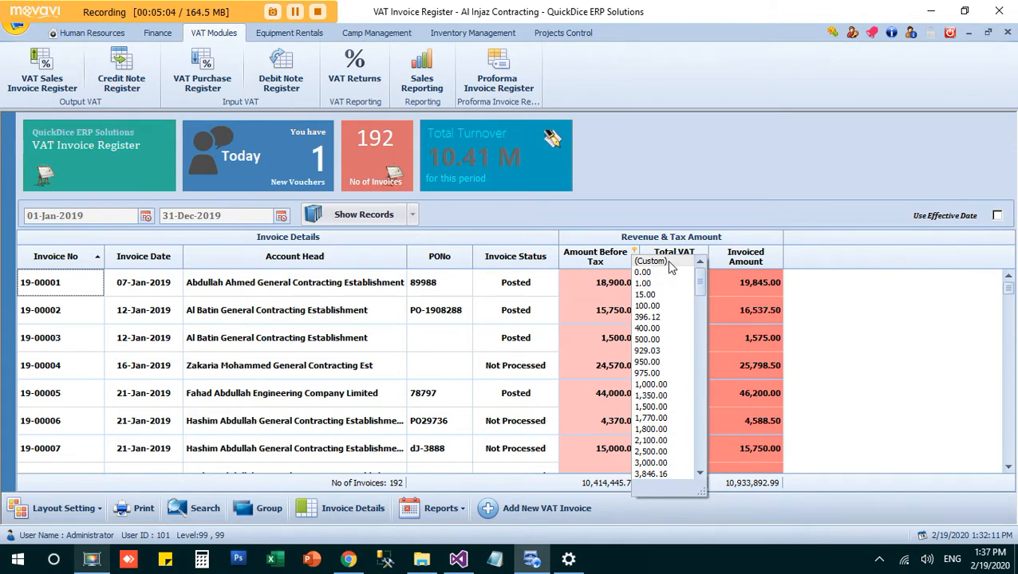
pyautogui.click(650, 261)
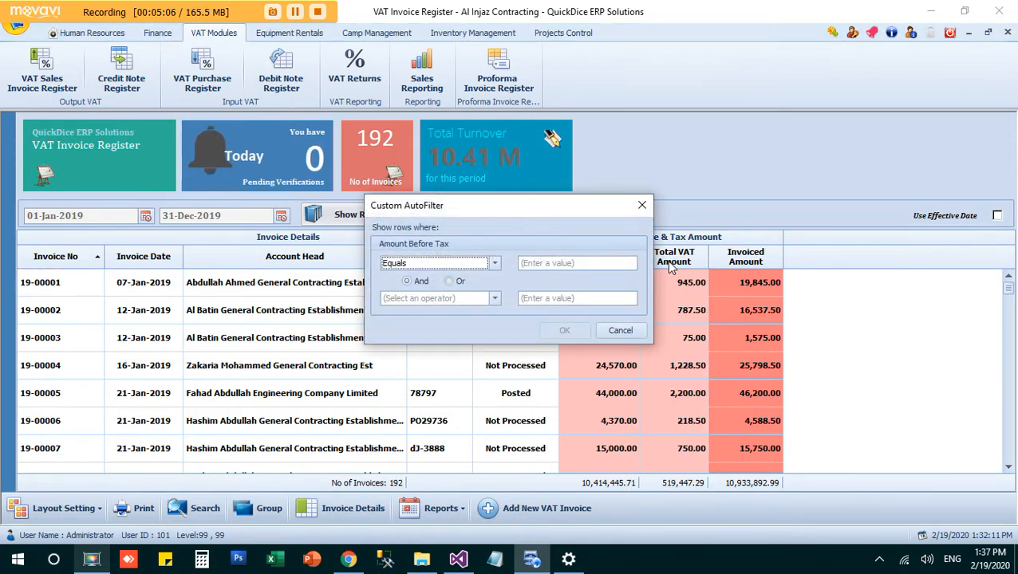
pyautogui.click(475, 267)
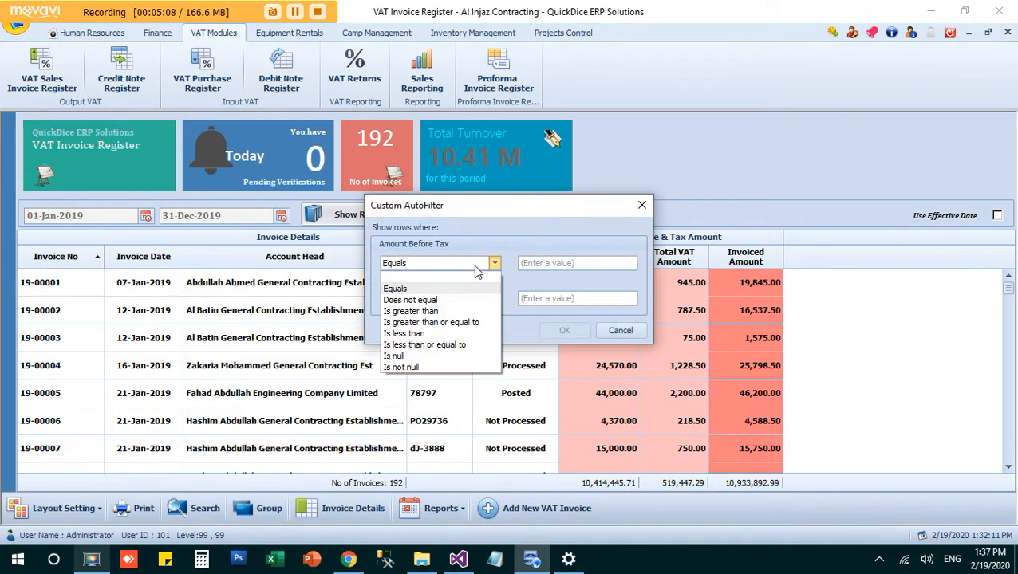
pyautogui.click(435, 323)
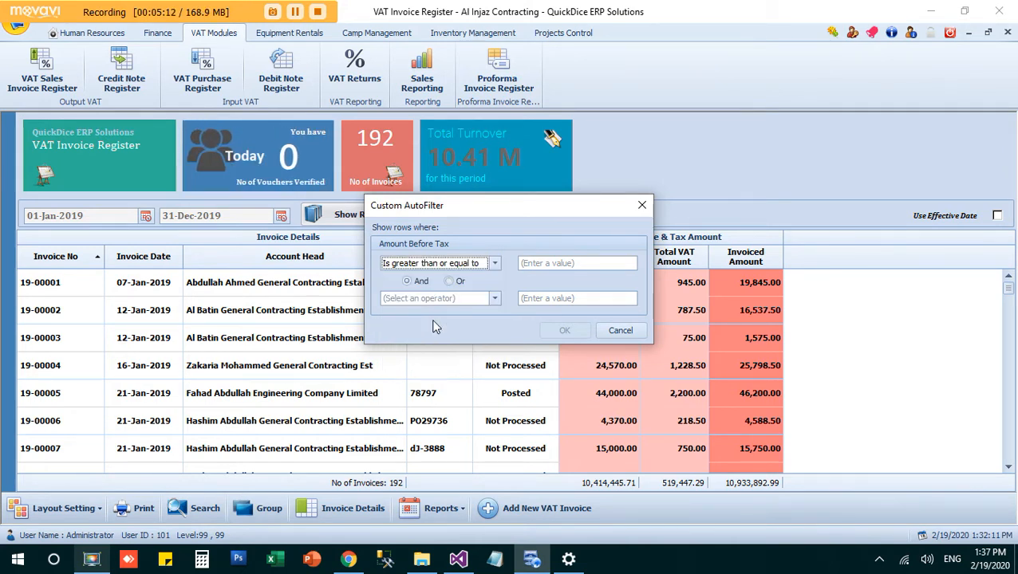
pyautogui.click(555, 265)
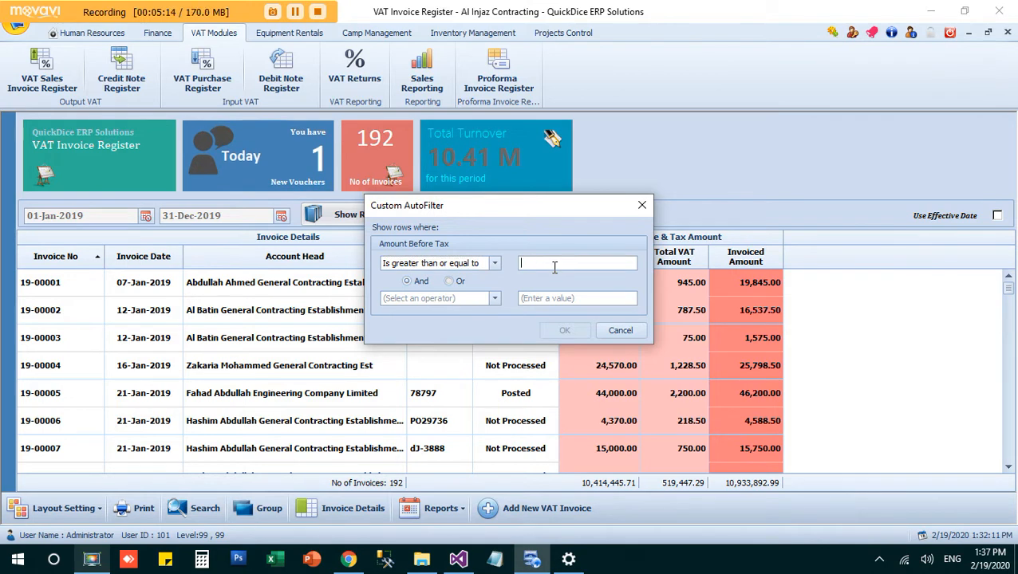
pyautogui.write('100000')
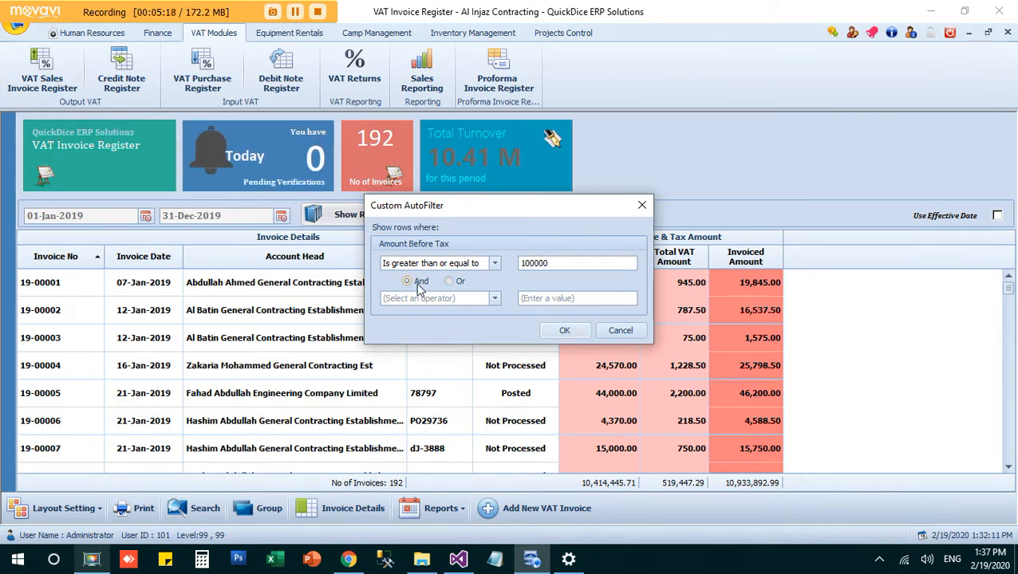
pyautogui.click(492, 298)
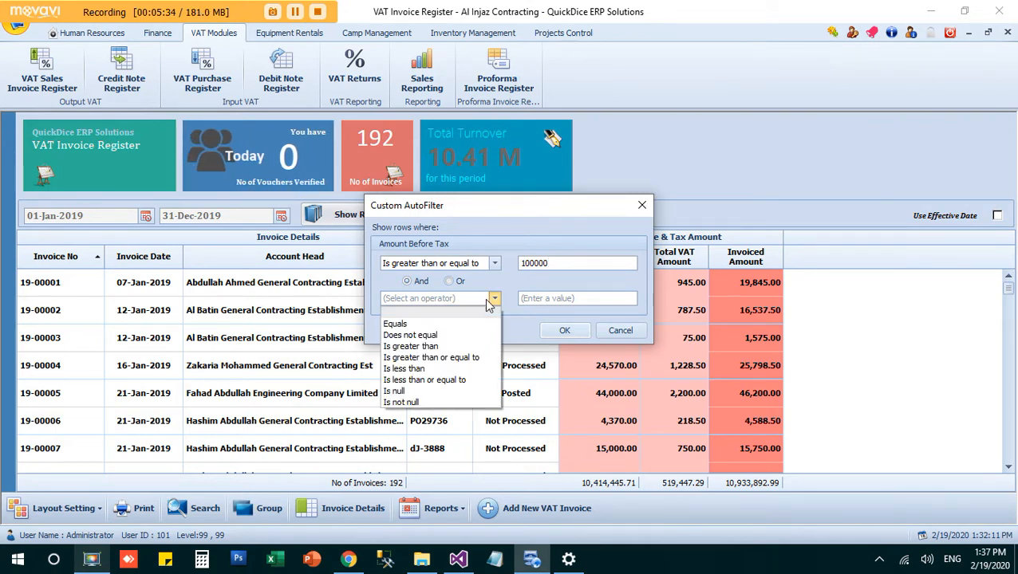
pyautogui.click(575, 334)
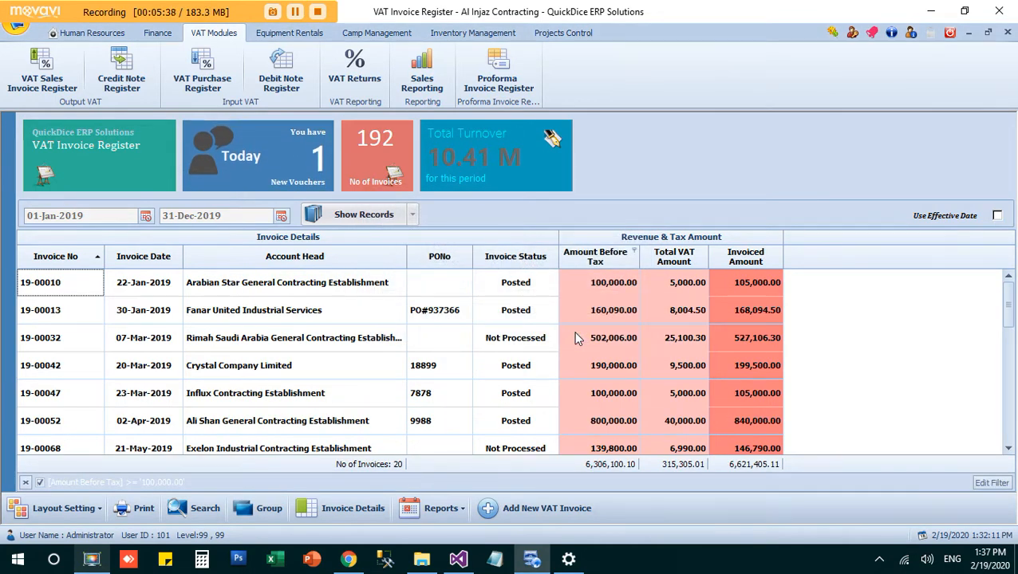
# - Review the filtered register and its print preview through the last page, close the preview, and view the Account Head filter choices
pyautogui.moveTo(1009, 306); pyautogui.dragTo(1006, 445)
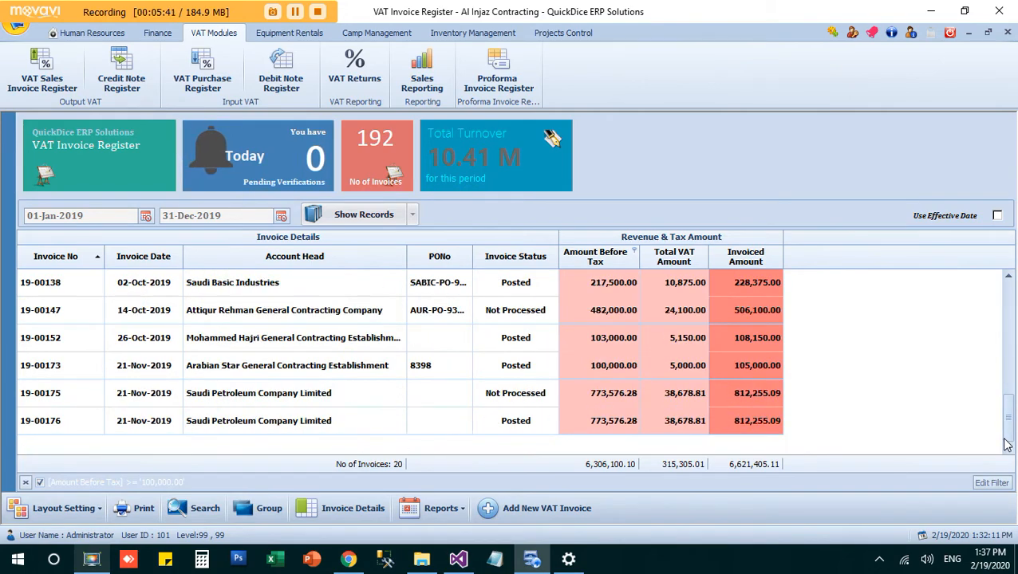
pyautogui.click(133, 508)
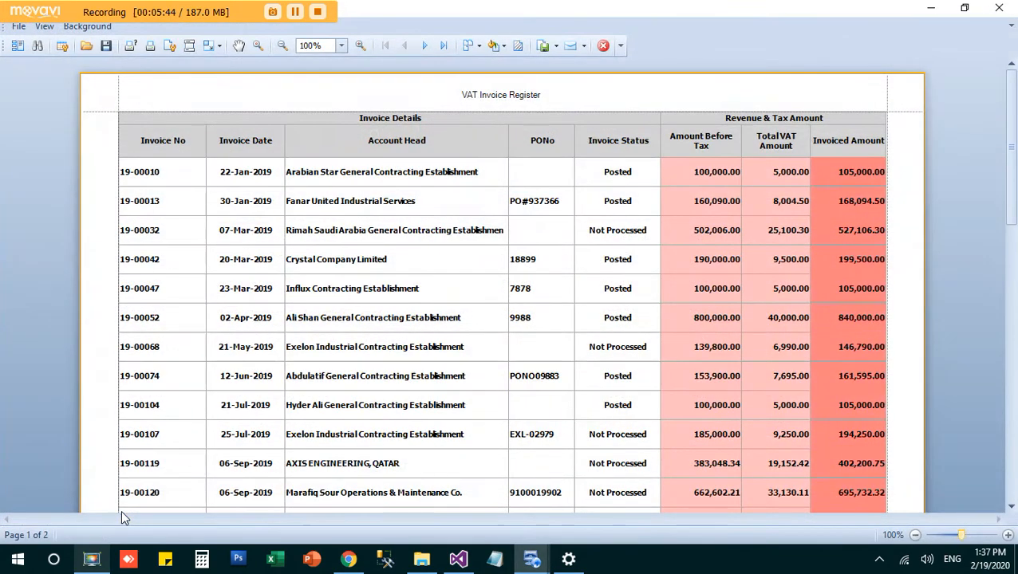
pyautogui.scroll(-10, 124, 518)
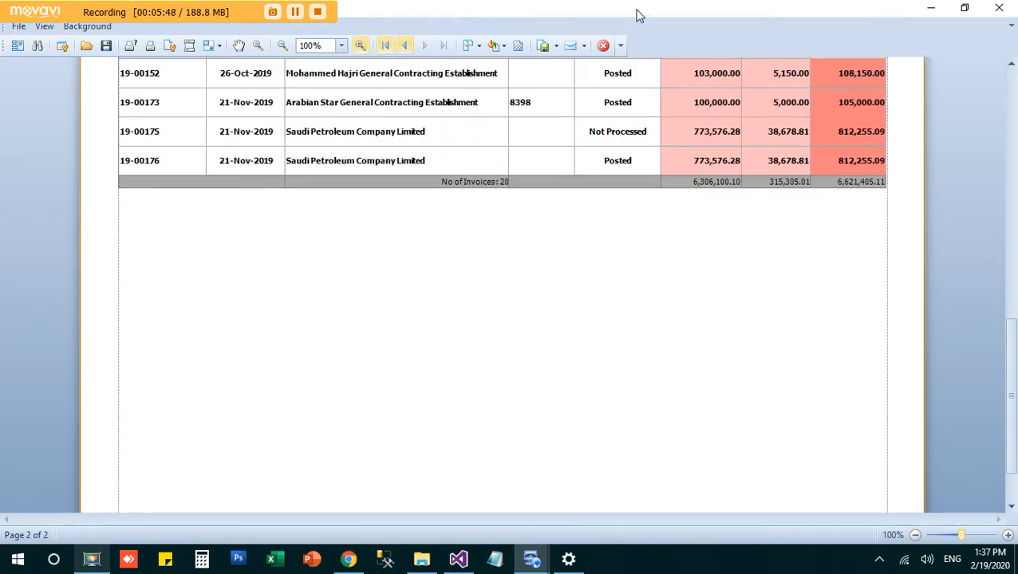
pyautogui.click(603, 45)
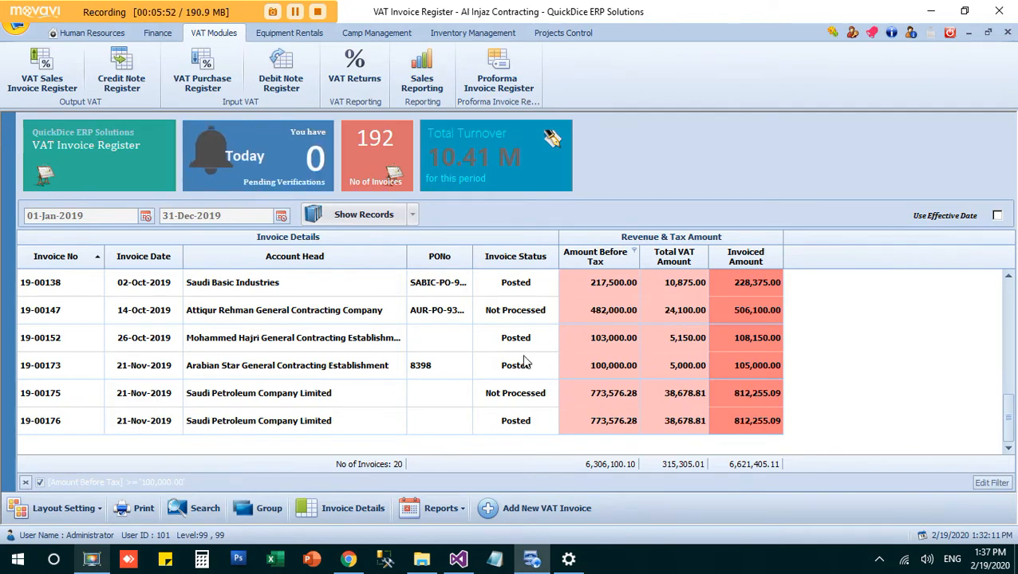
pyautogui.click(401, 252)
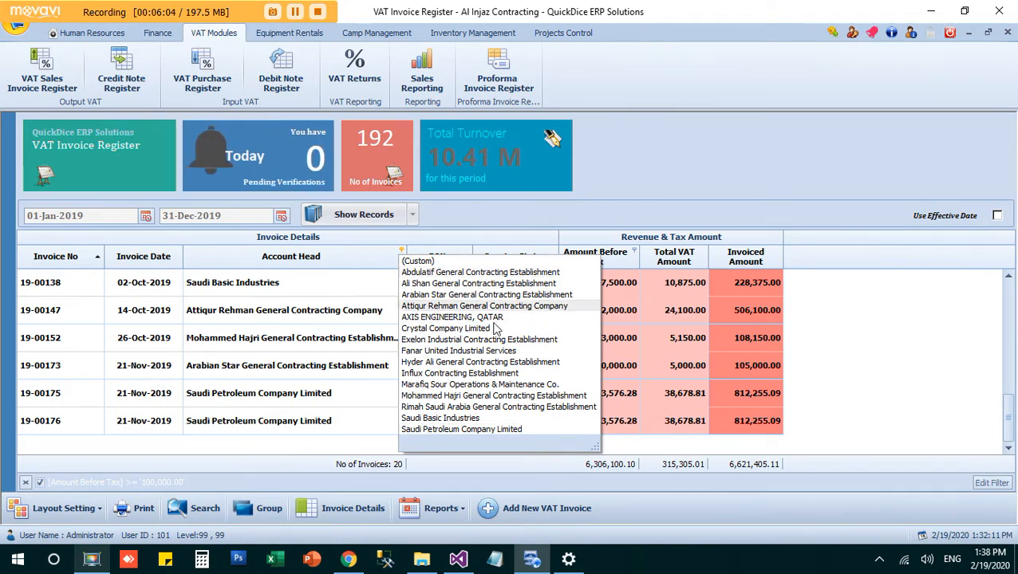
pyautogui.click(750, 146)
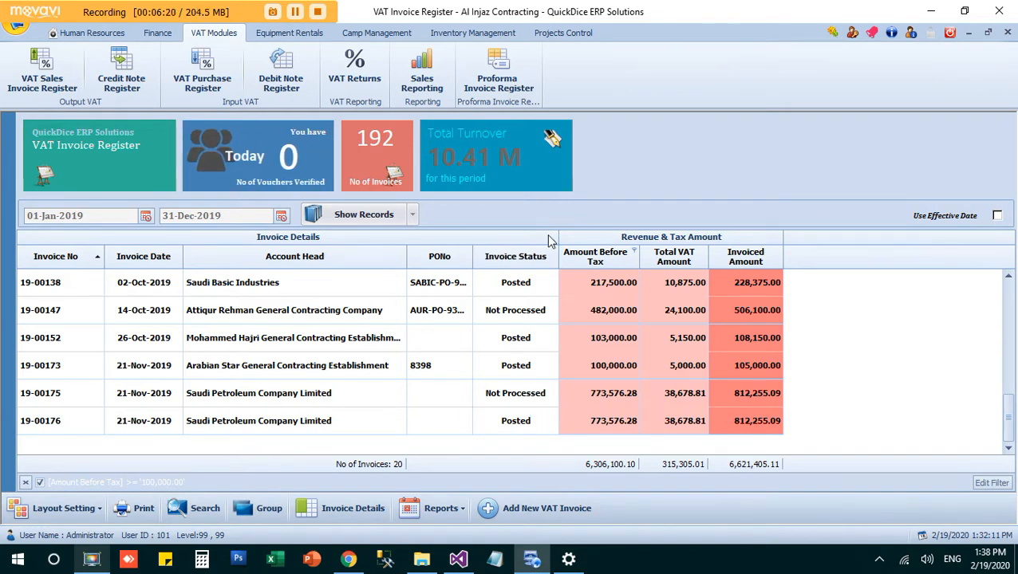
# - Copy the text "Not Processed" from the Invoice Status cell of the 14-Oct-2019 invoice
pyautogui.rightClick(514, 267)
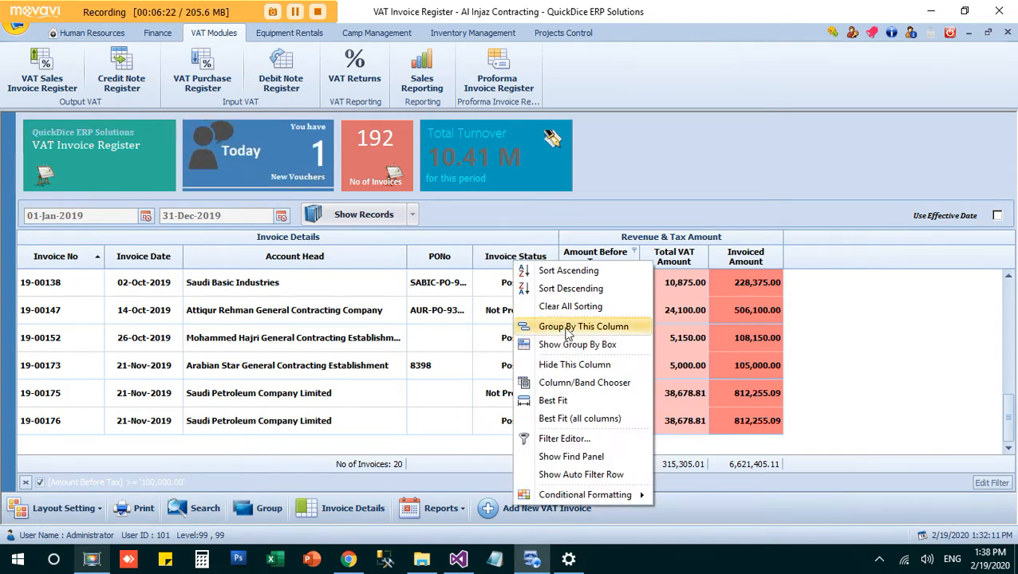
pyautogui.click(486, 317)
pyautogui.hotkey('ctrl', 'c')
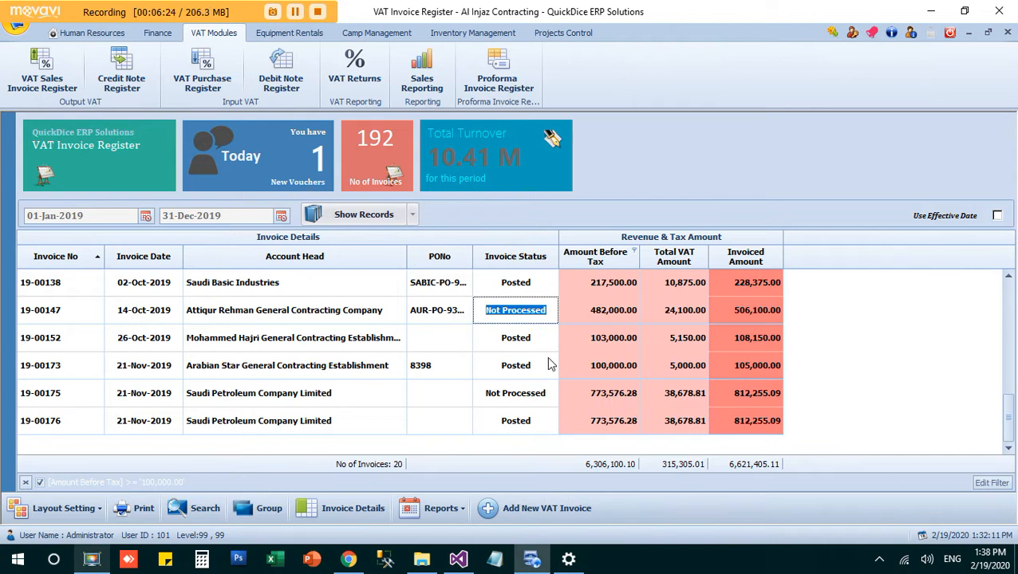
# - Add an Equal To formatting rule on Invoice Status for "Not Processed", using Yellow Fill with Yellow Text applied to the entire row
pyautogui.rightClick(518, 260)
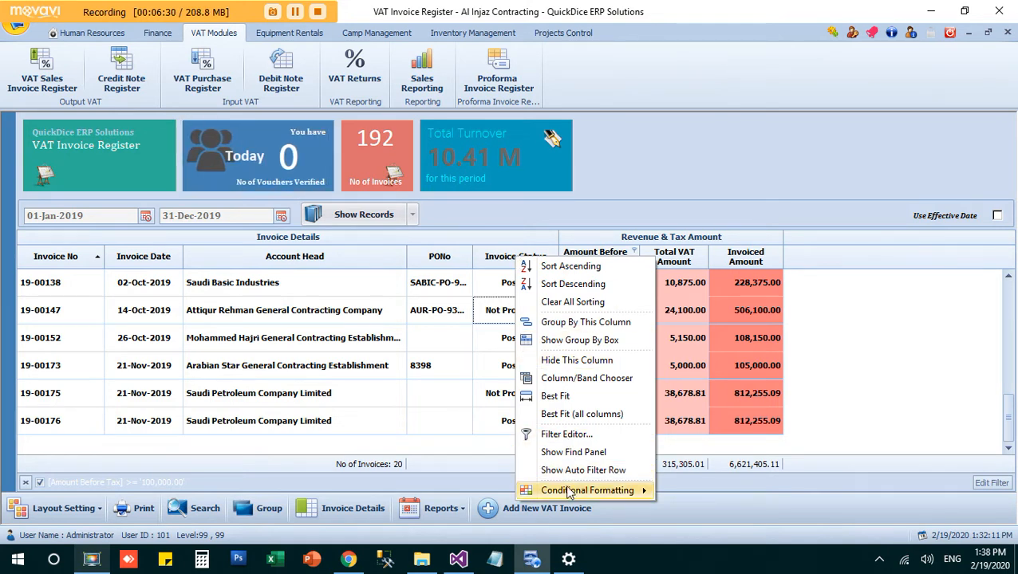
pyautogui.moveTo(570, 495)
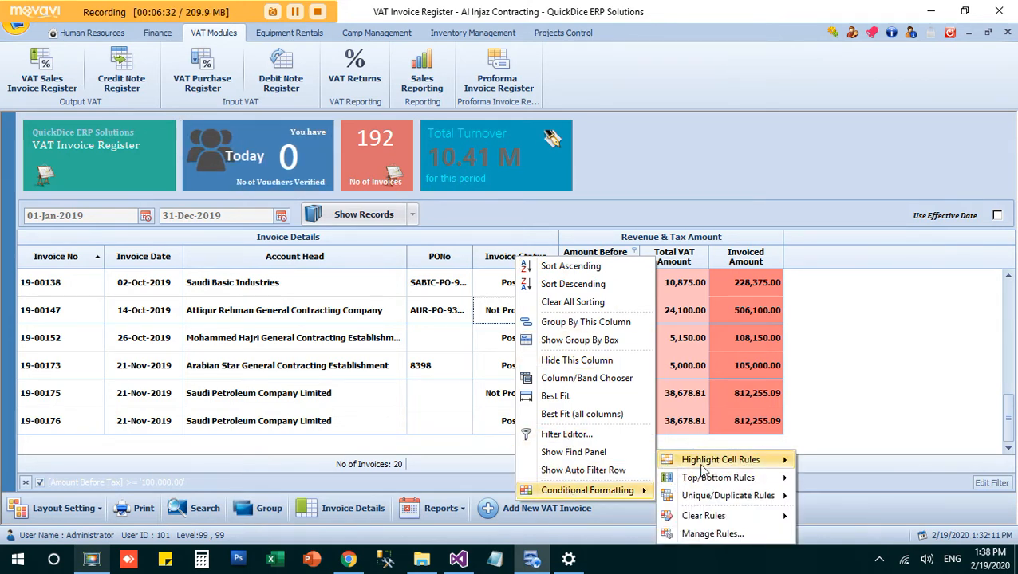
pyautogui.moveTo(702, 468)
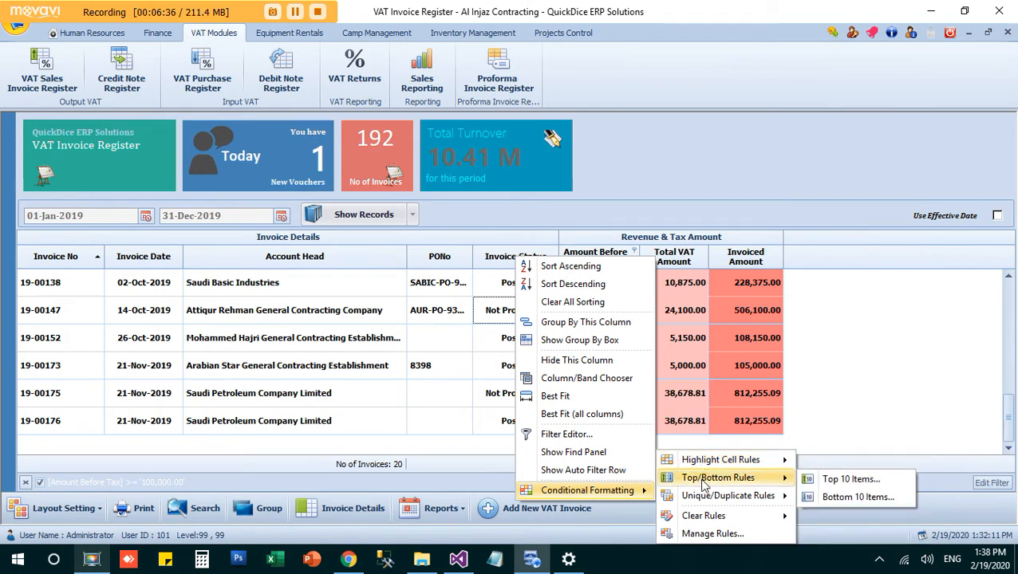
pyautogui.moveTo(704, 501)
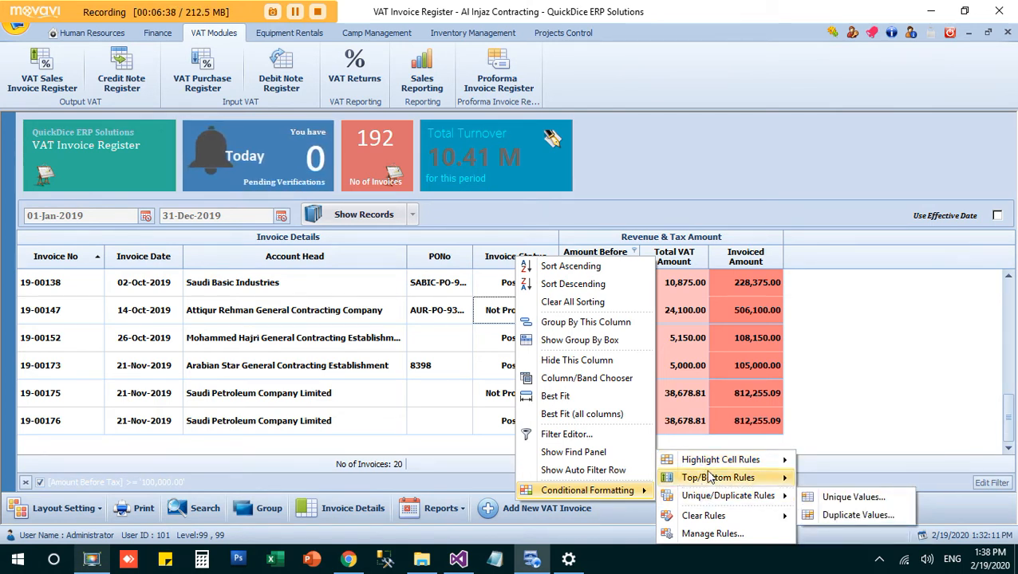
pyautogui.moveTo(743, 466)
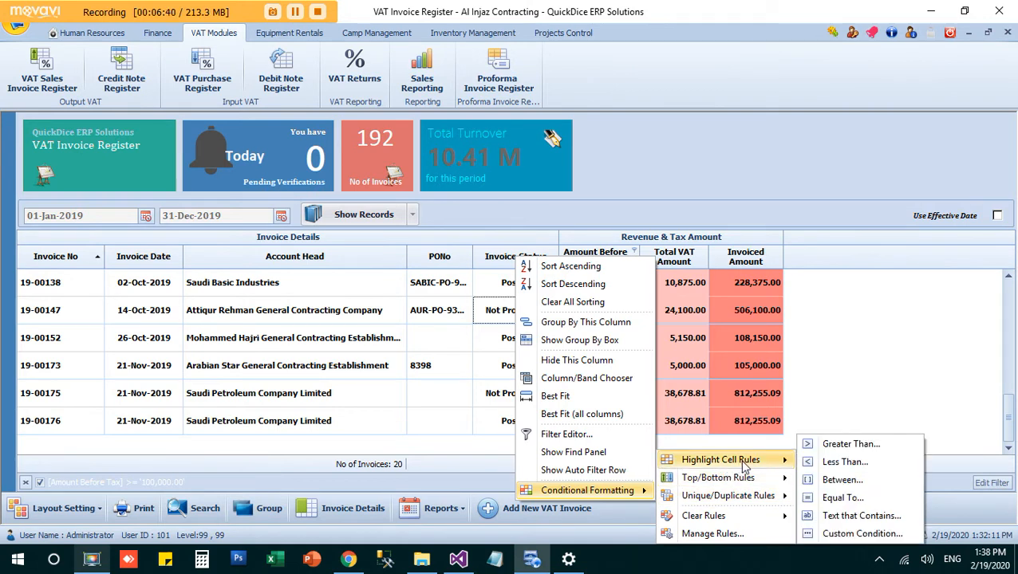
pyautogui.click(844, 498)
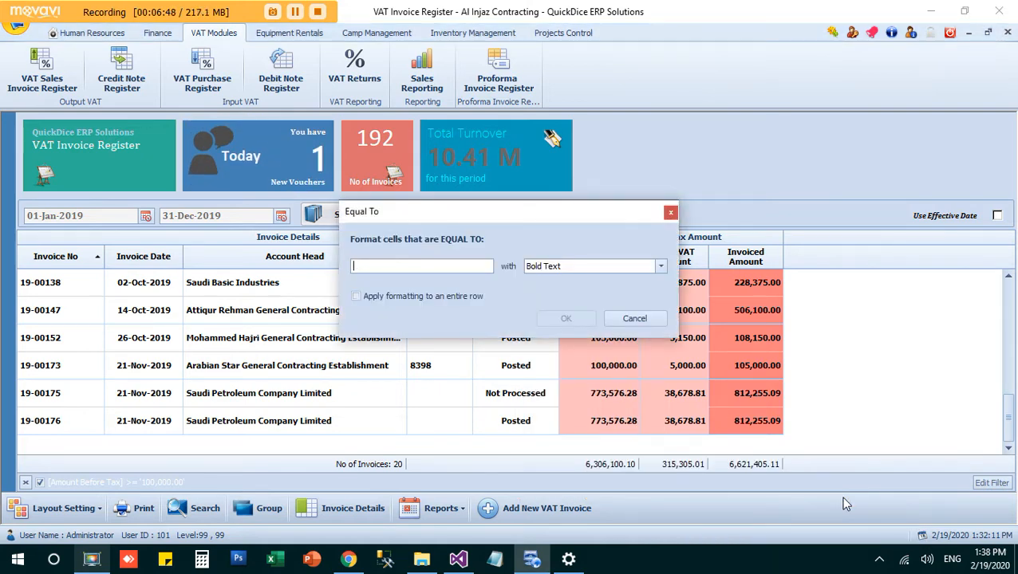
pyautogui.hotkey('ctrl', 'v')
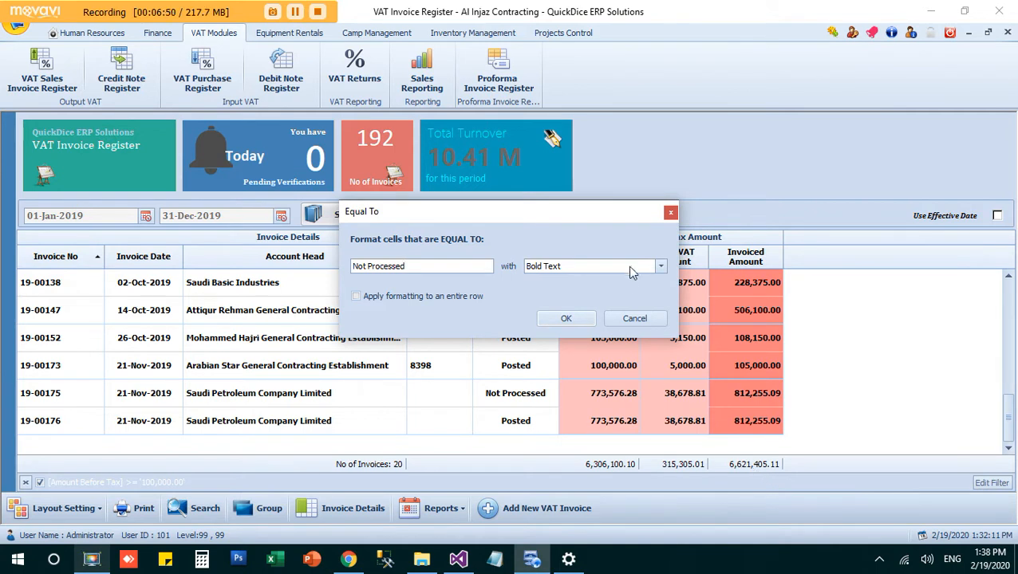
pyautogui.click(660, 265)
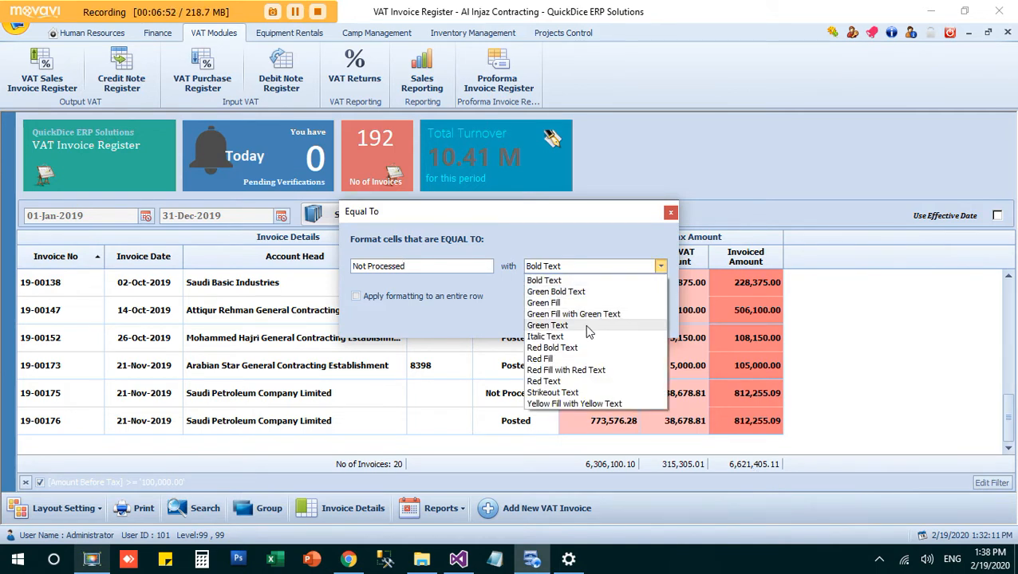
pyautogui.click(559, 403)
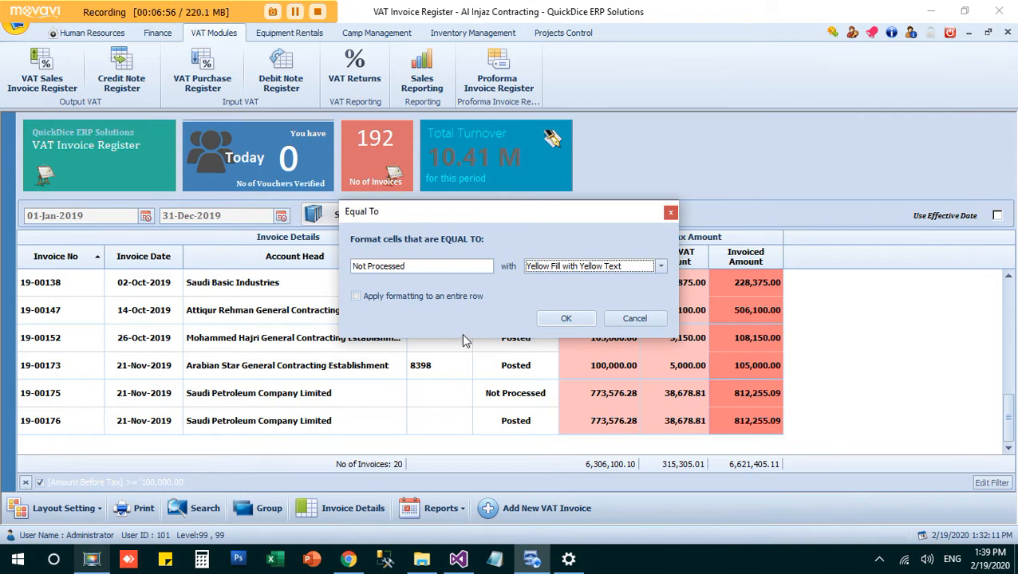
pyautogui.click(408, 297)
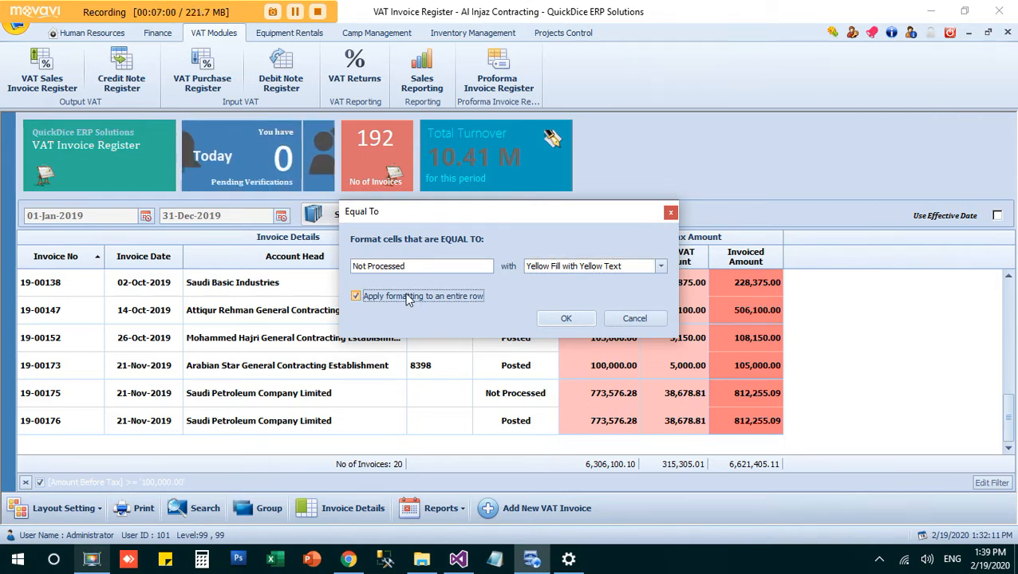
pyautogui.click(566, 319)
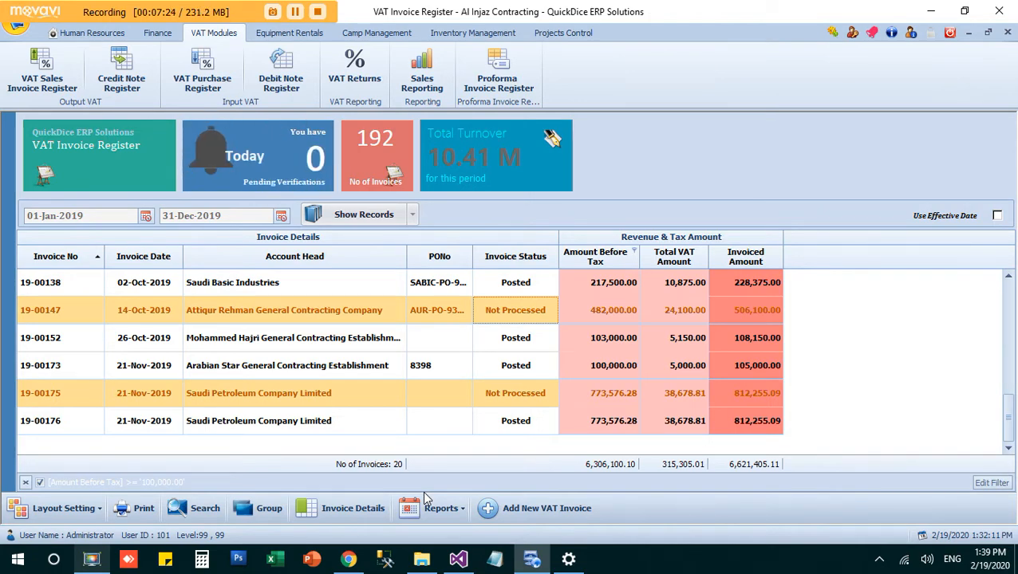
# - Check the print preview of the highlighted register, close it, and inspect the conditional formatting rules manager without making changes
pyautogui.click(136, 510)
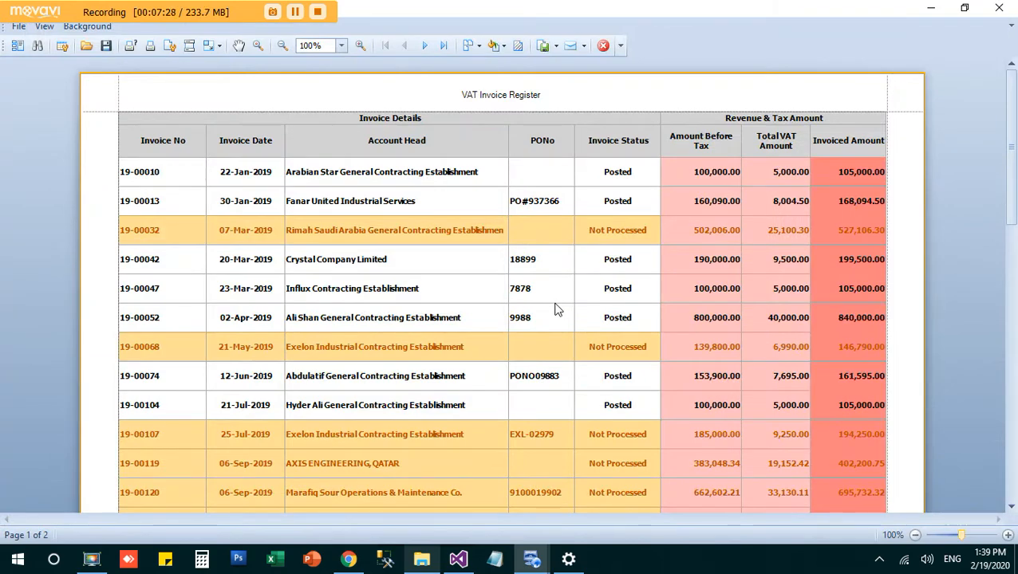
pyautogui.click(604, 45)
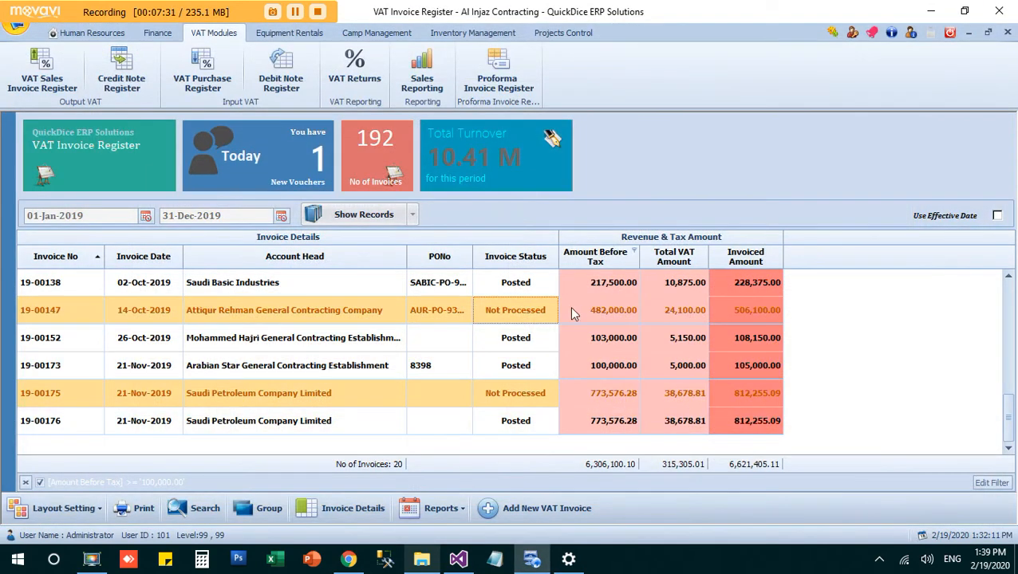
pyautogui.rightClick(536, 262)
pyautogui.moveTo(610, 489)
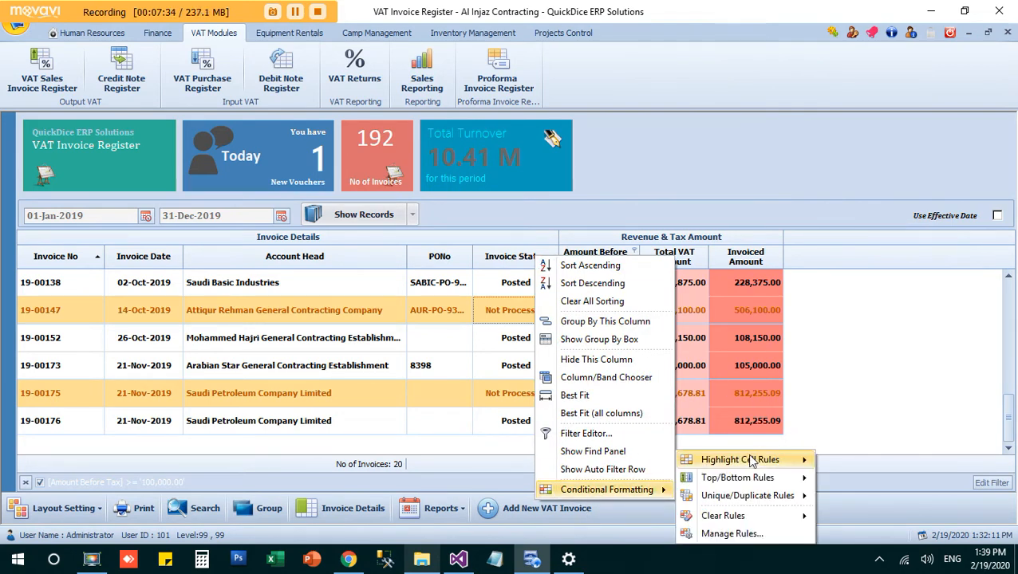
pyautogui.click(776, 537)
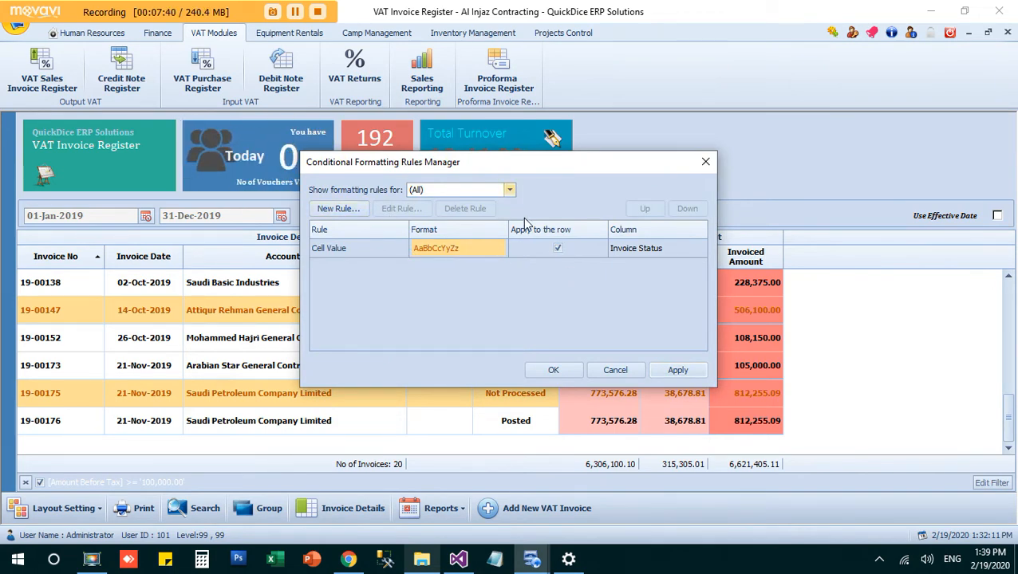
pyautogui.click(615, 370)
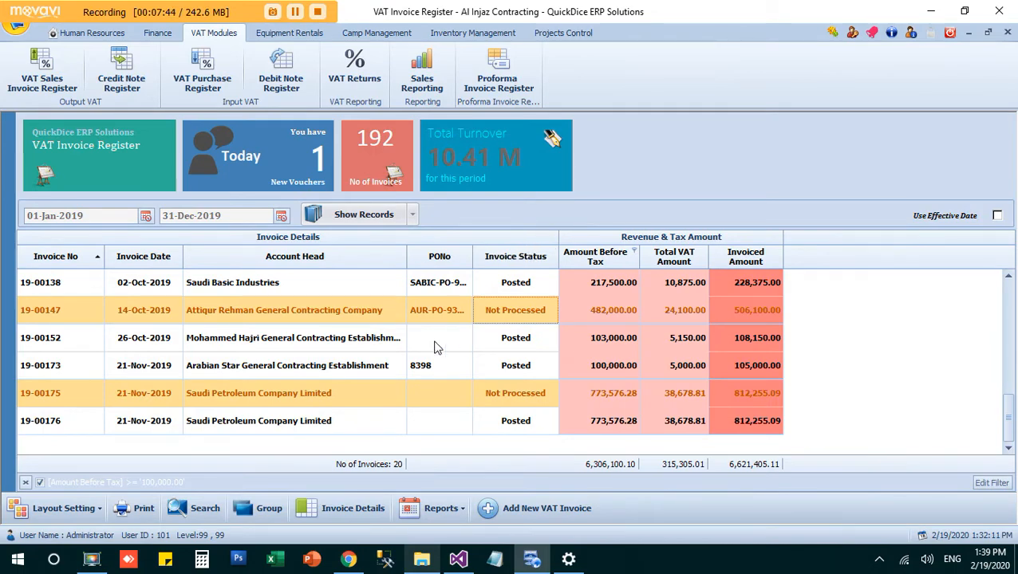
# - Reopen the print preview of the filtered, highlighted register and review it through the last page
pyautogui.click(140, 511)
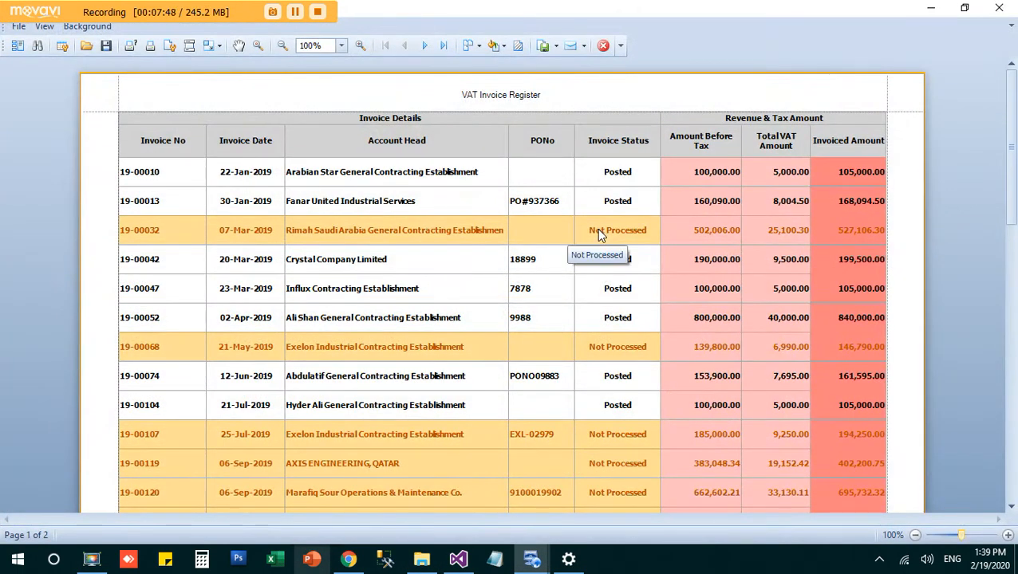
pyautogui.scroll(-15, 600, 233)
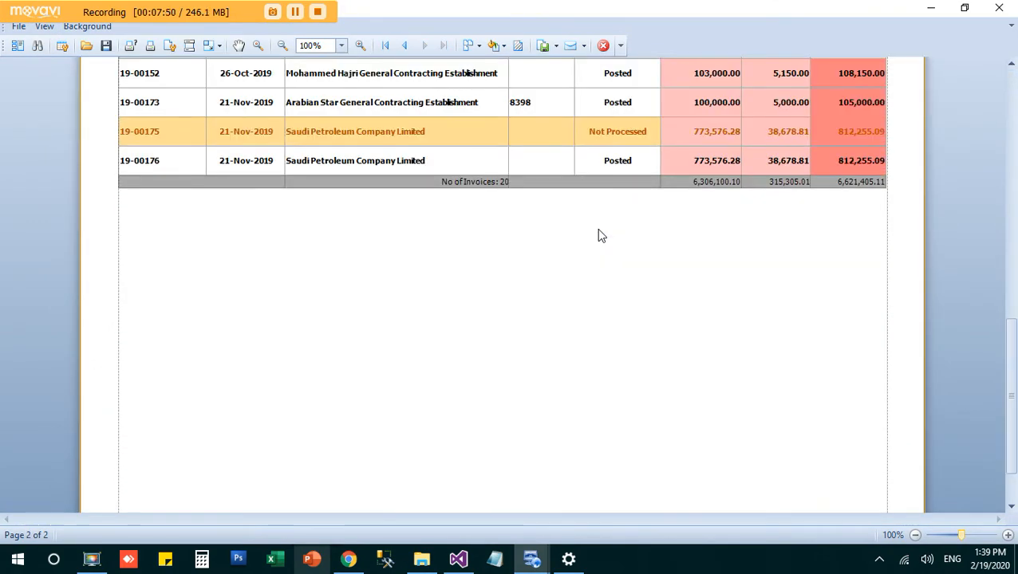
# - Close the print preview and group the VAT invoice register by the Invoice Status column
pyautogui.scroll(15, 599, 233)
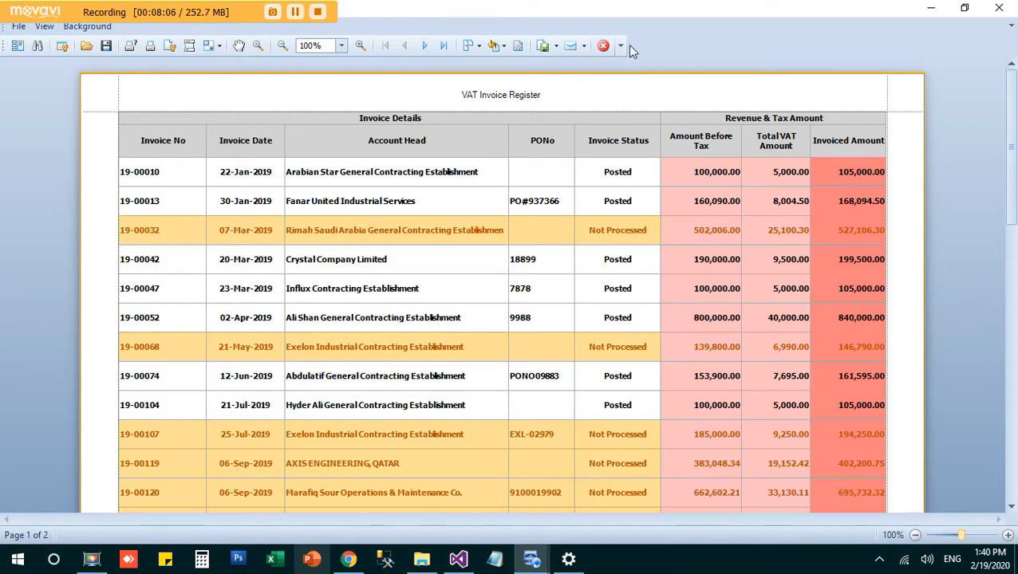
pyautogui.click(602, 47)
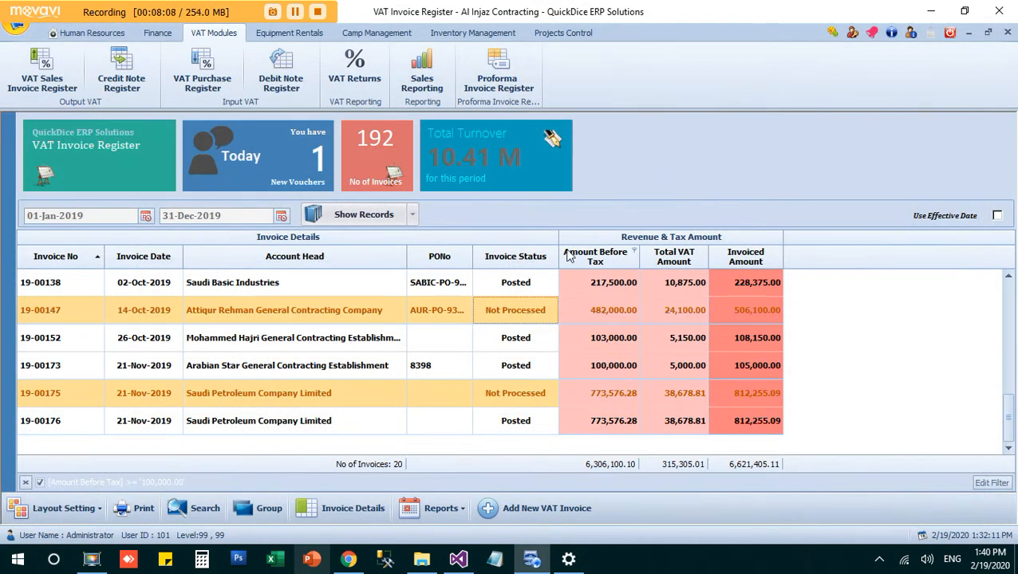
pyautogui.click(552, 252)
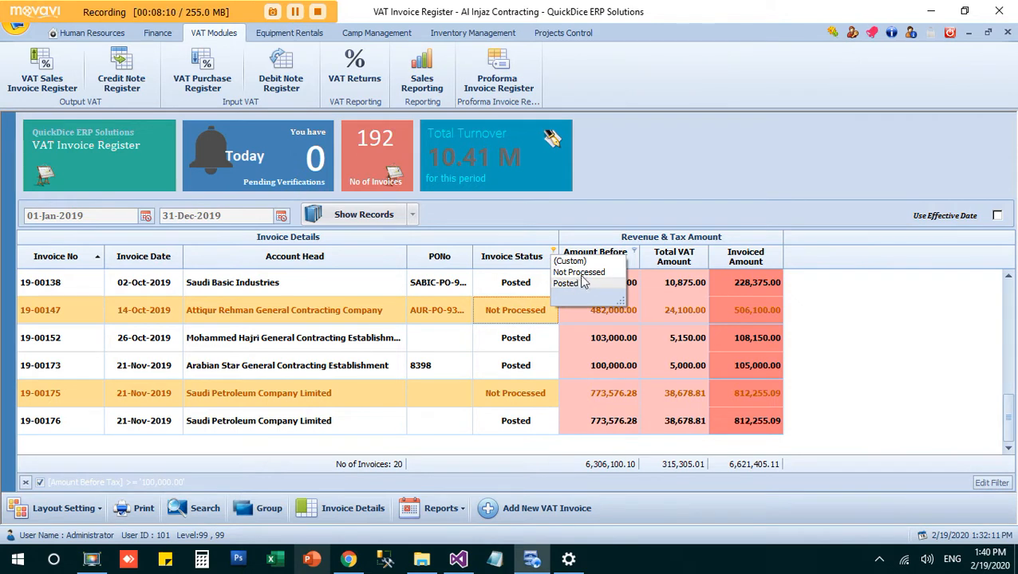
pyautogui.click(748, 157)
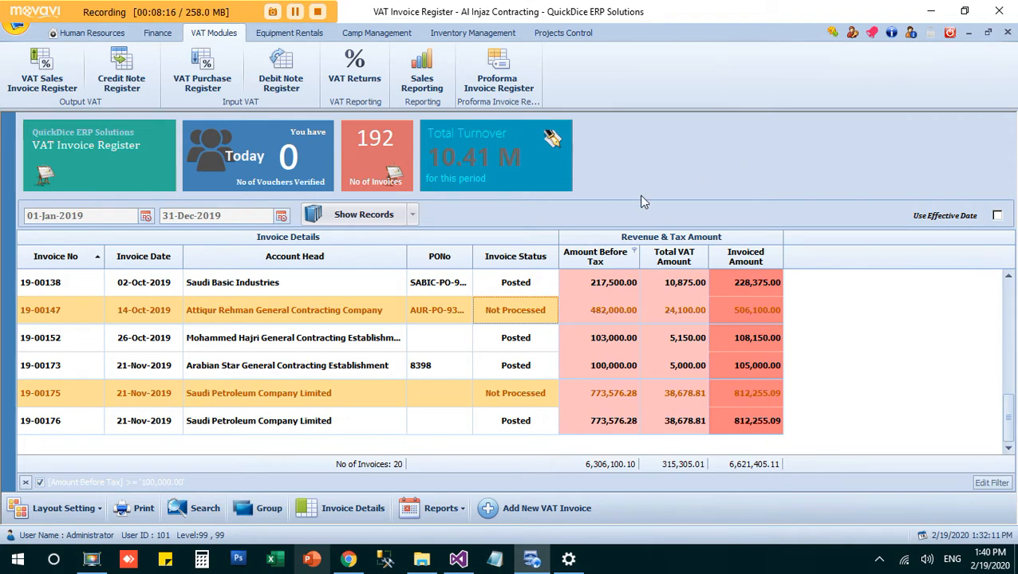
pyautogui.rightClick(539, 258)
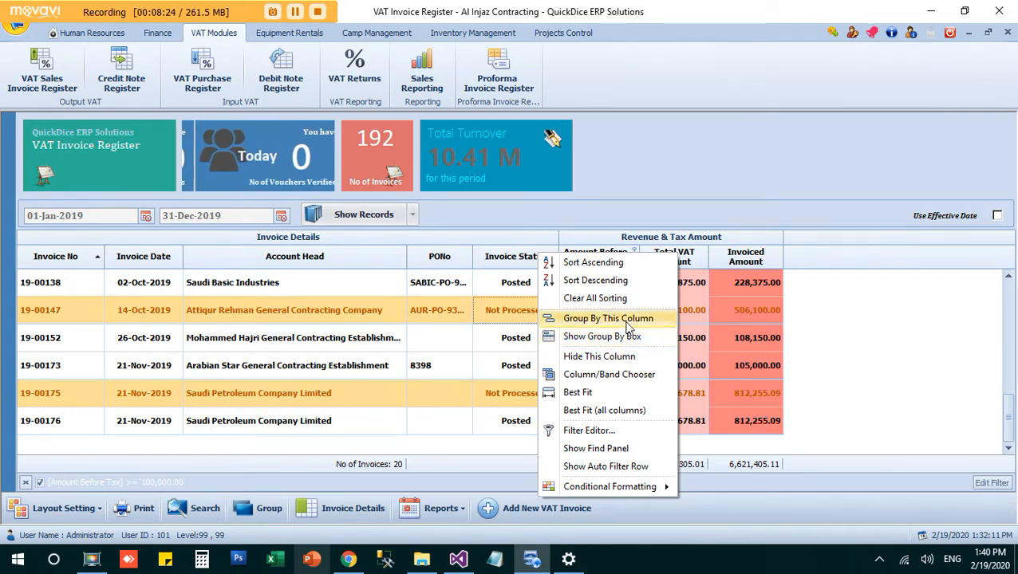
pyautogui.click(628, 323)
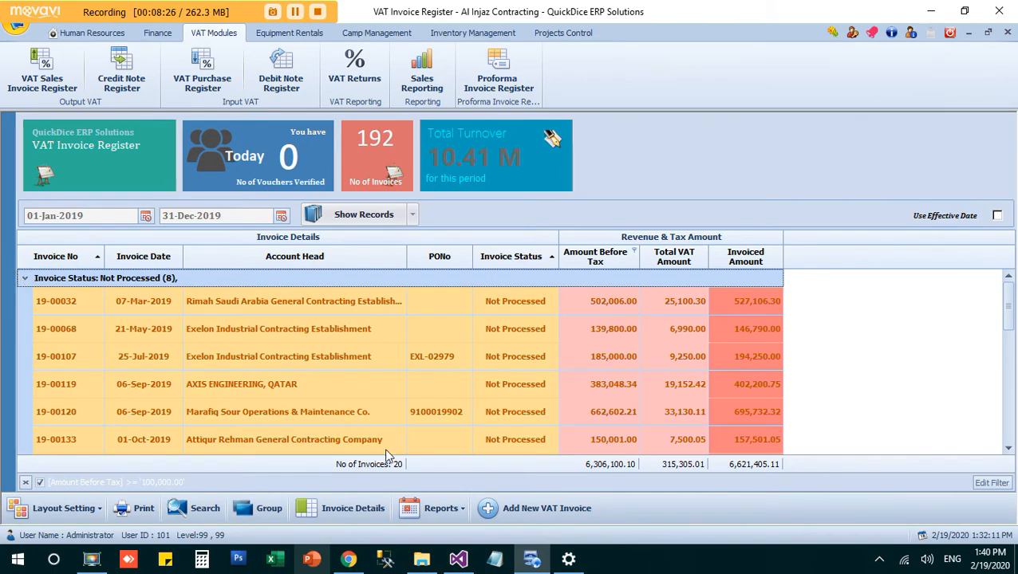
# - Preview the grouped register for printing through its last page, look at the export file formats, and close the preview
pyautogui.click(136, 515)
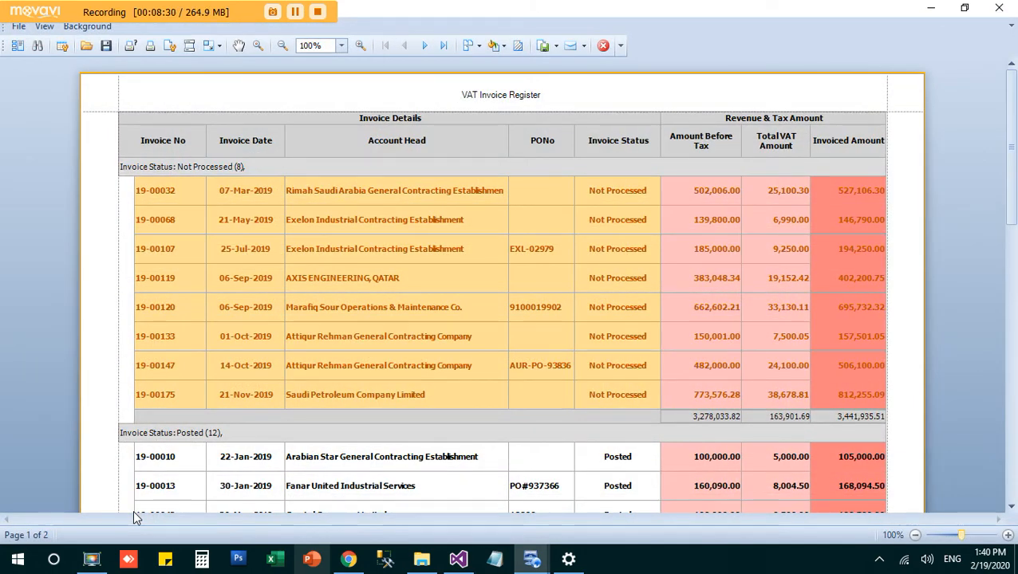
pyautogui.scroll(-6, 134, 515)
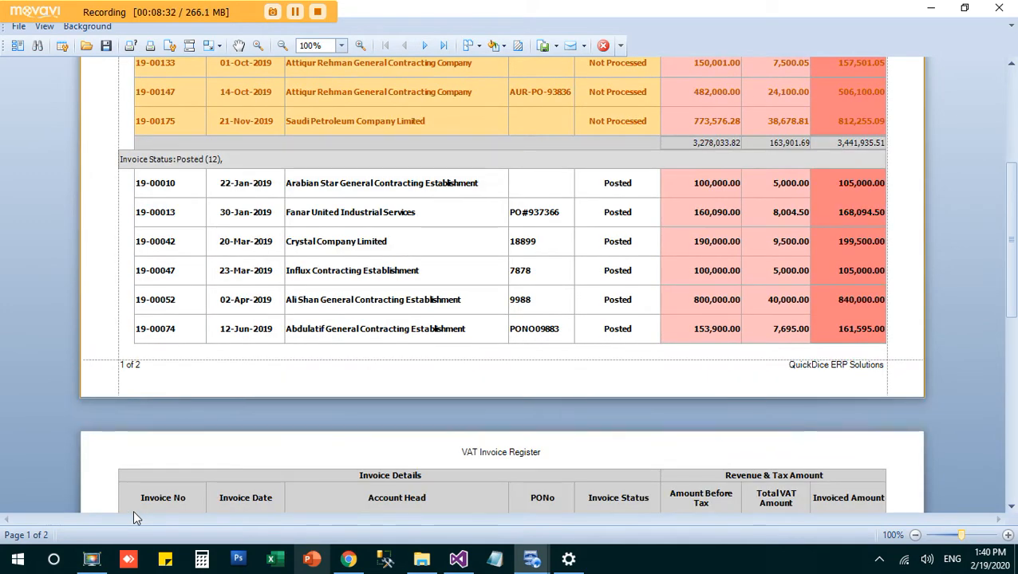
pyautogui.scroll(-10, 134, 514)
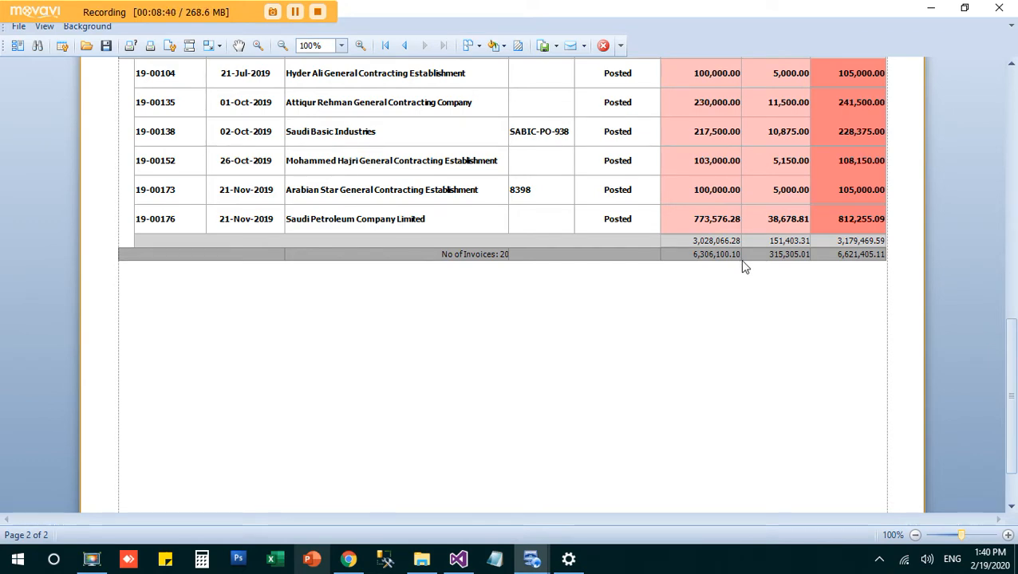
pyautogui.click(555, 47)
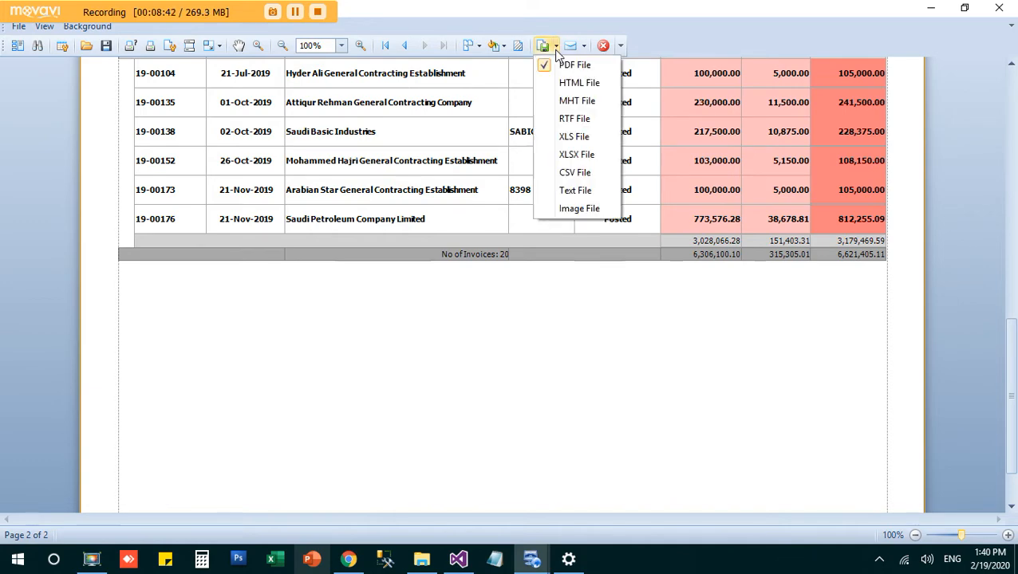
pyautogui.click(603, 46)
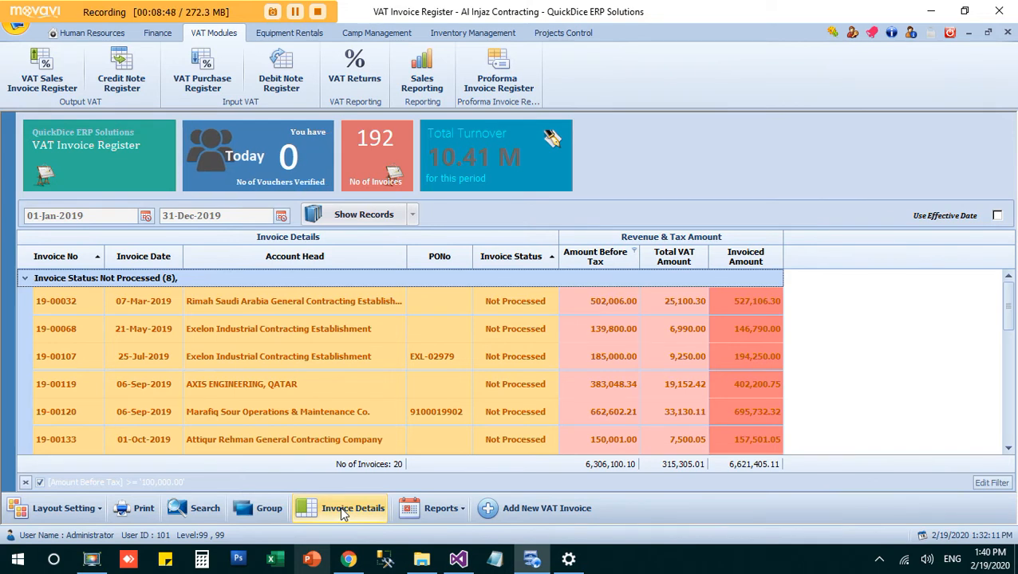
# - Save the register's current layout to the Desktop as an XML file named "Invoice above 100000"
pyautogui.click(66, 508)
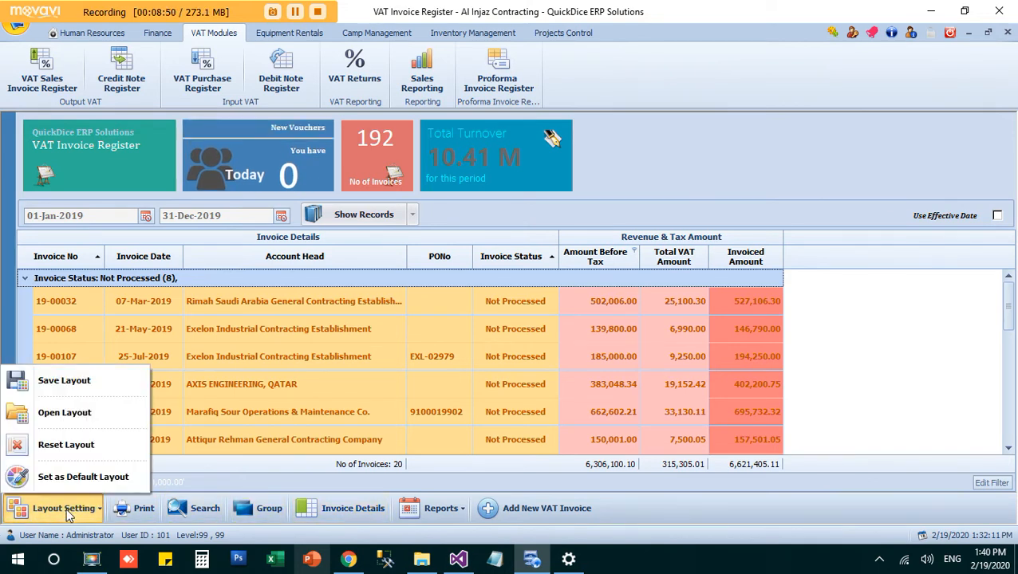
pyautogui.click(75, 384)
pyautogui.write('100,0')
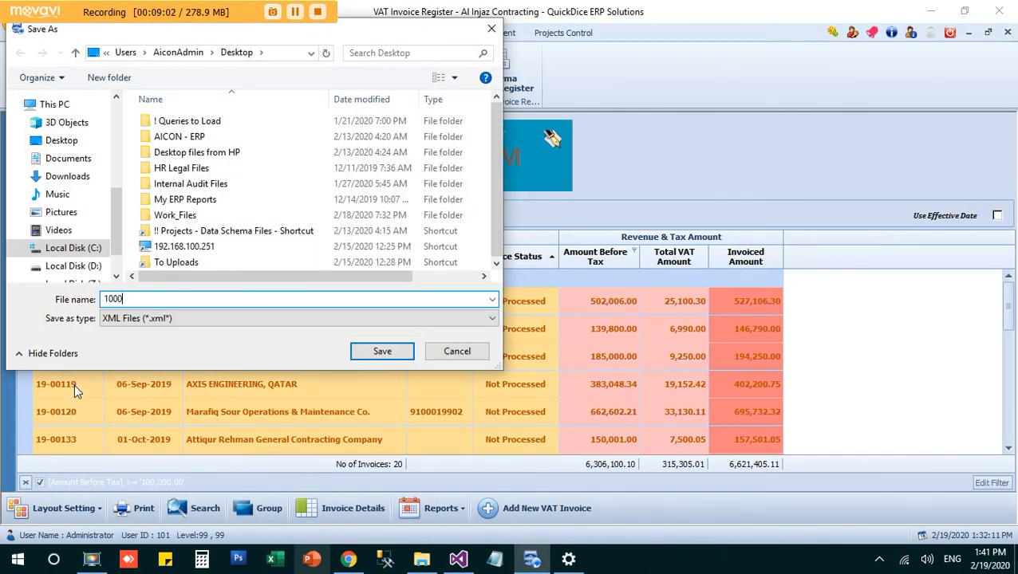
pyautogui.write('0')
pyautogui.press('BackSpace')
pyautogui.press('BackSpace')
pyautogui.press('BackSpace')
pyautogui.press('BackSpace')
pyautogui.press('BackSpace')
pyautogui.write('Invoice above 100000')
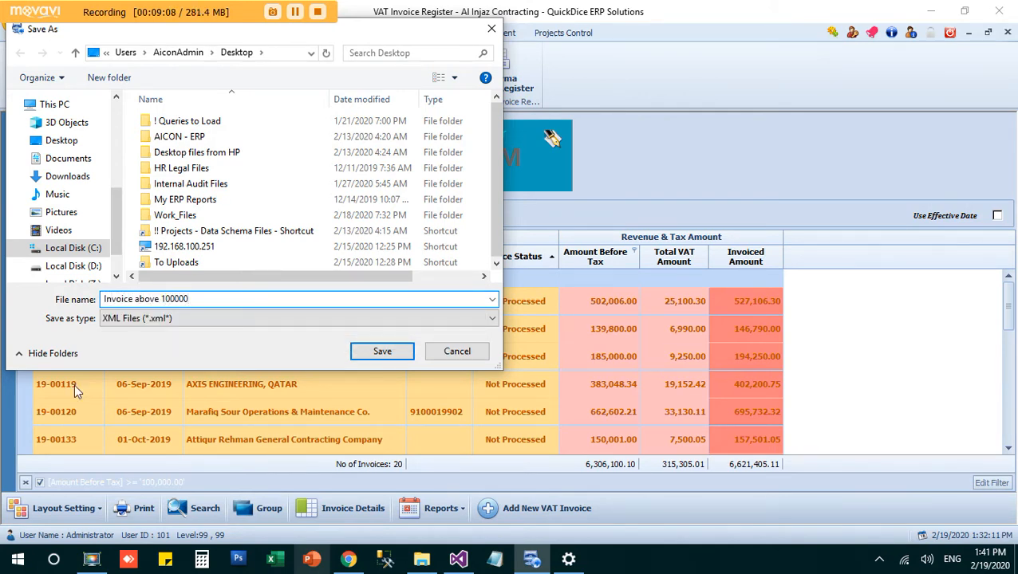
pyautogui.click(399, 354)
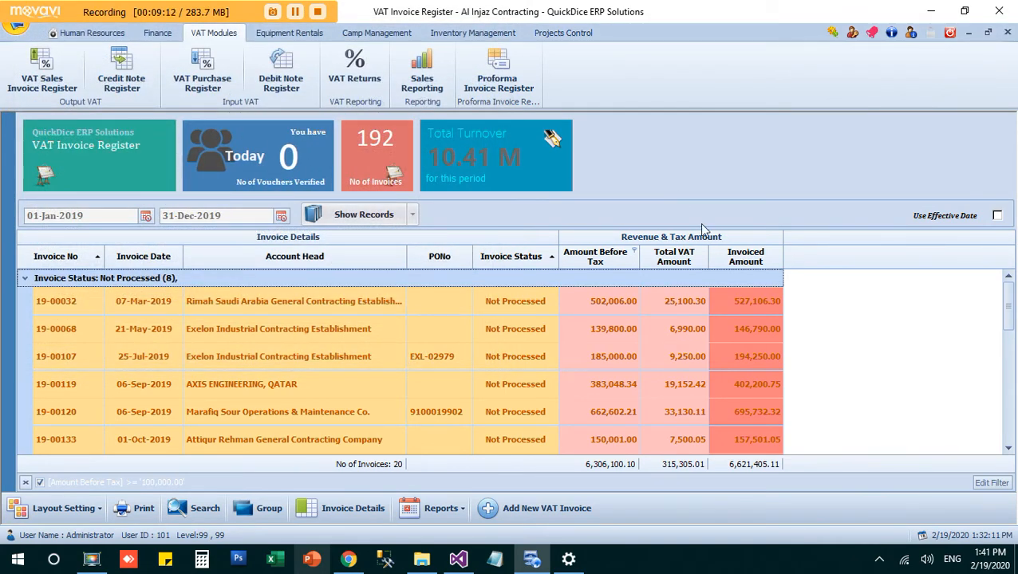
# - Close and reopen the VAT Sales Invoice Register, and load the saved layout "Invoice above 100000" from the Desktop
pyautogui.click(1008, 33)
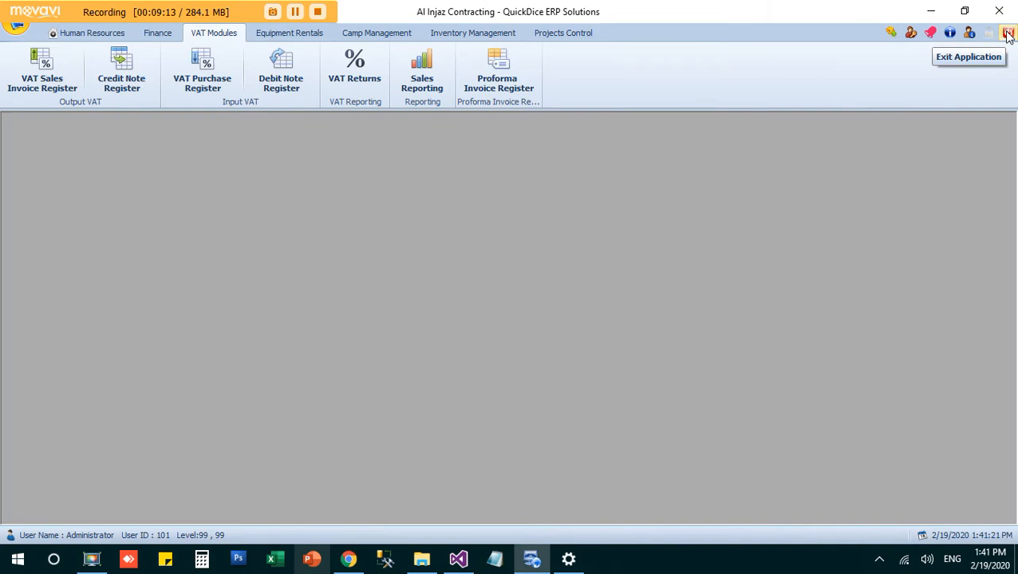
pyautogui.click(48, 70)
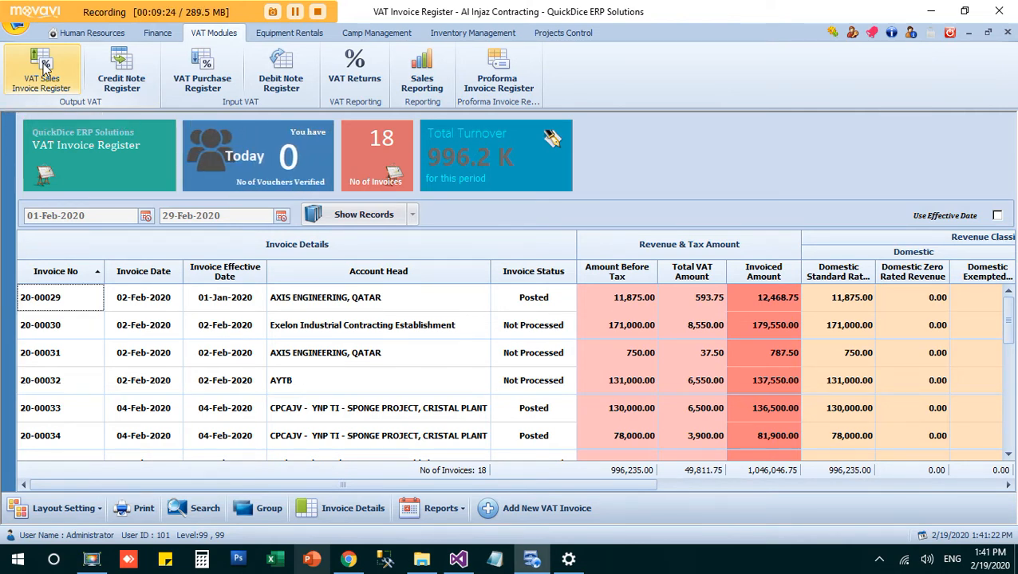
pyautogui.click(72, 509)
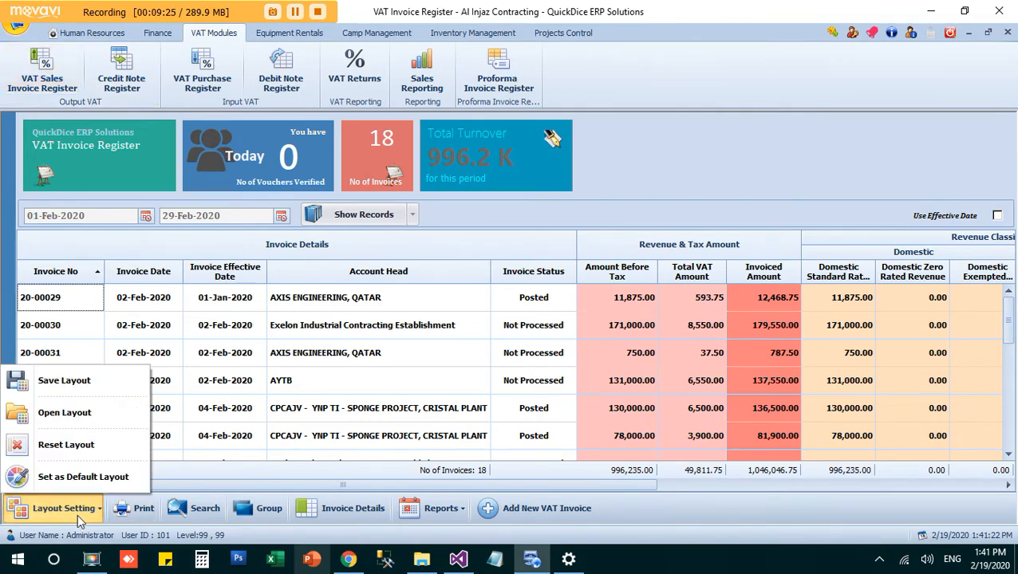
pyautogui.click(87, 423)
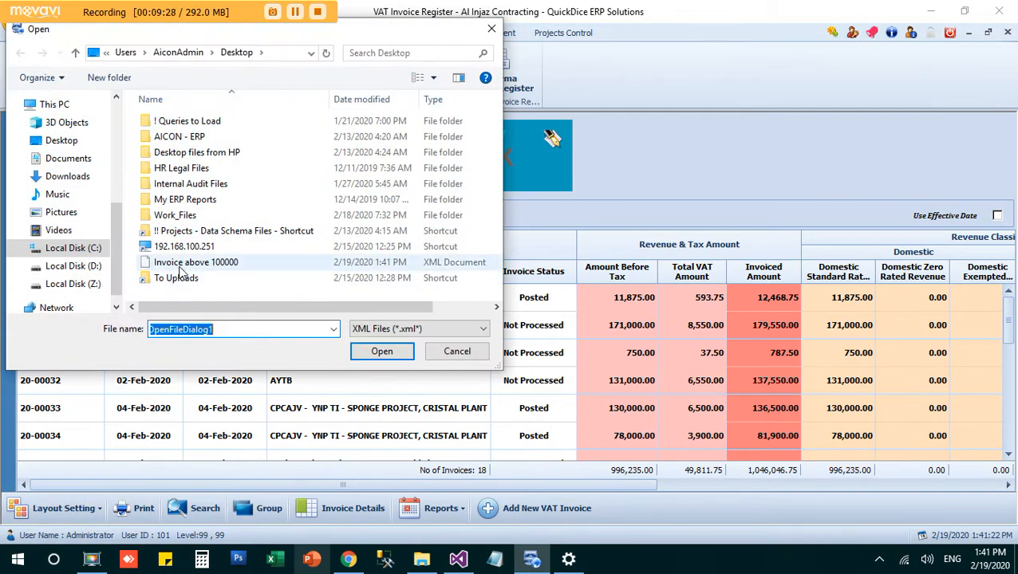
pyautogui.doubleClick(184, 264)
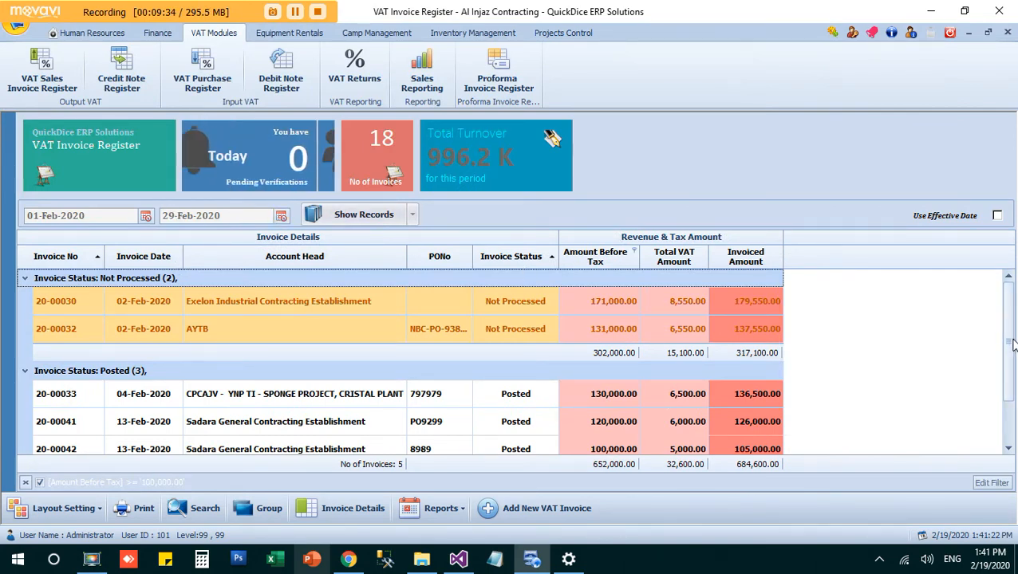
pyautogui.scroll(-1, 1013, 343)
pyautogui.scroll(1, 997, 271)
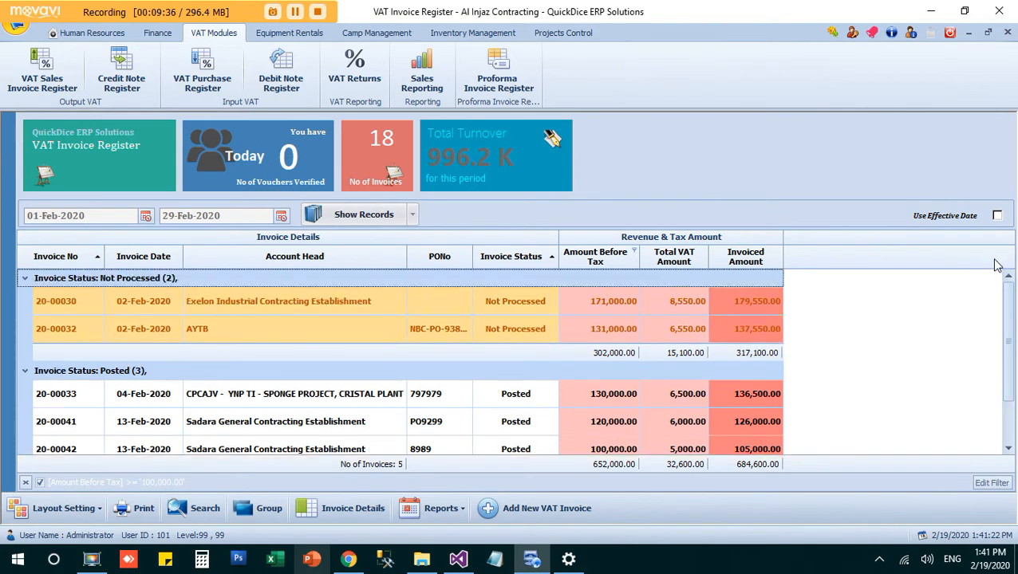
# - Set the period's start date to 01-Jan-2019, show the records, and review the grouped invoices down to the end
pyautogui.click(53, 217)
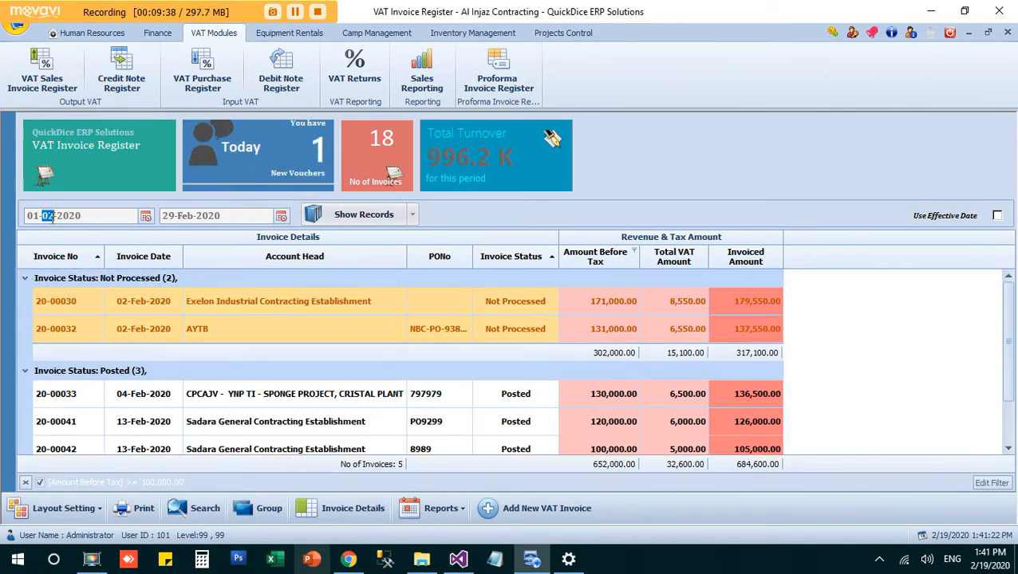
pyautogui.write('2009')
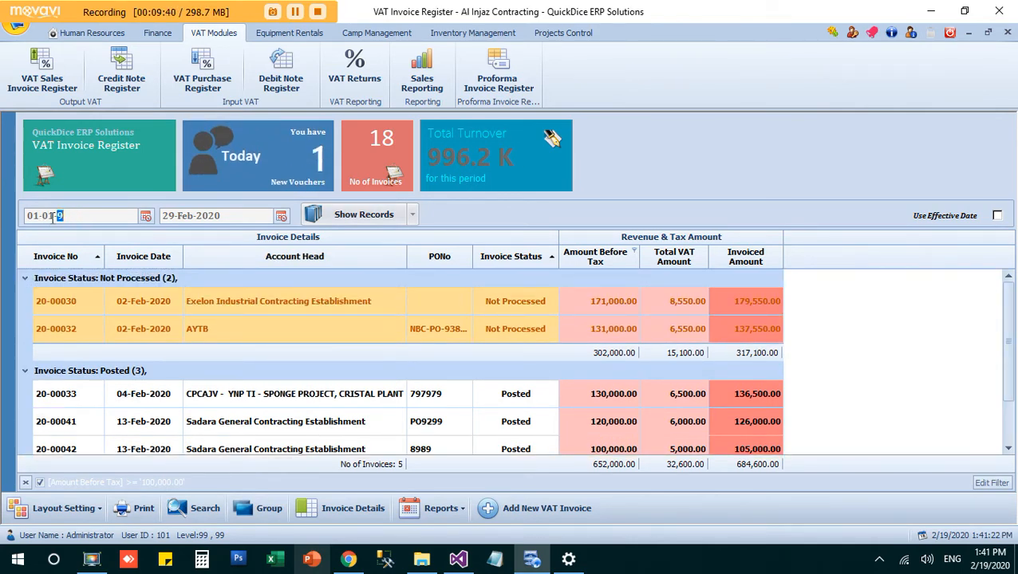
pyautogui.press('Tab')
pyautogui.press('Tab')
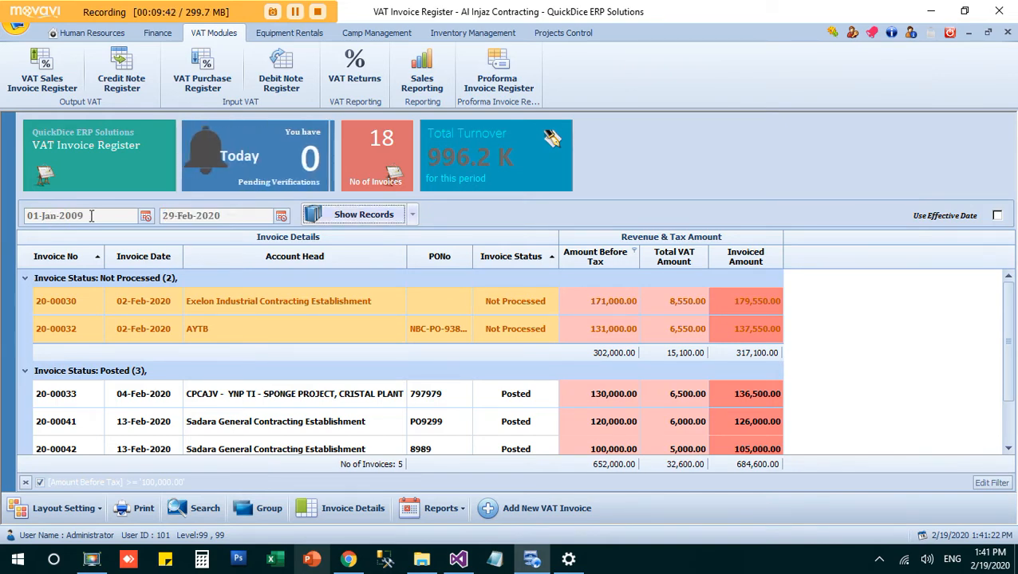
pyautogui.click(91, 215)
pyautogui.write('2019')
pyautogui.press('Tab')
pyautogui.press('Tab')
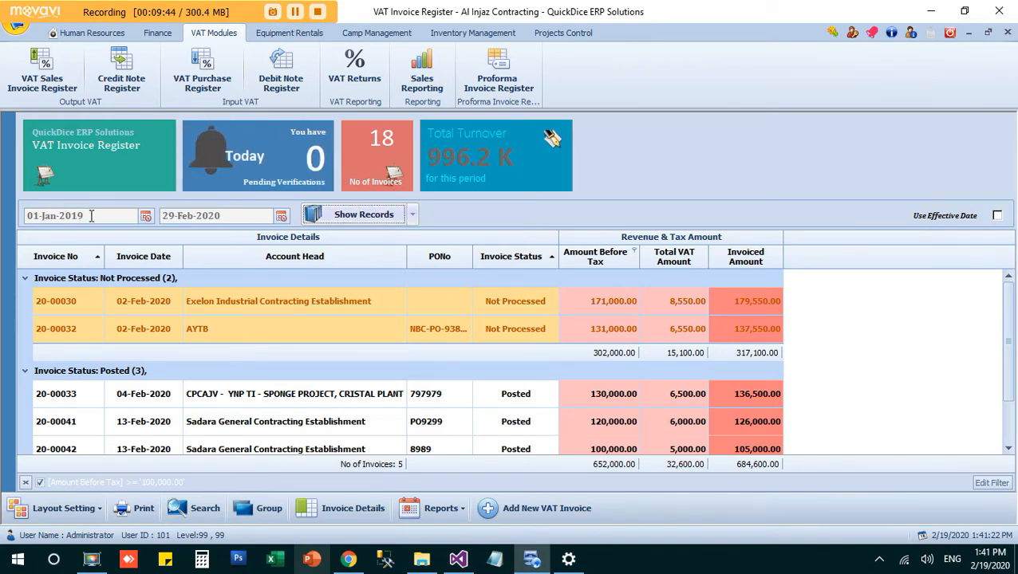
pyautogui.press('Return')
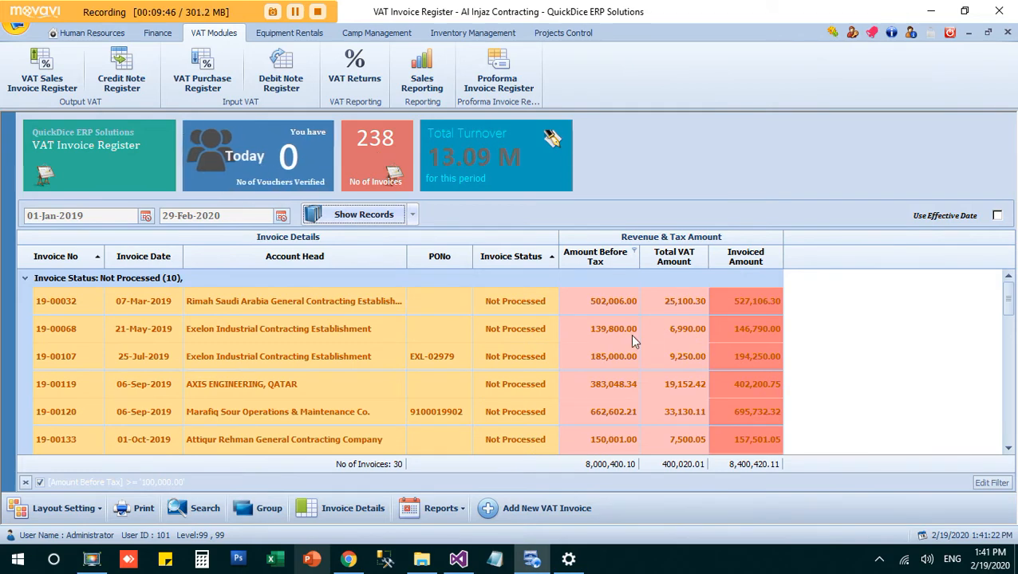
pyautogui.moveTo(1010, 309); pyautogui.dragTo(993, 445)
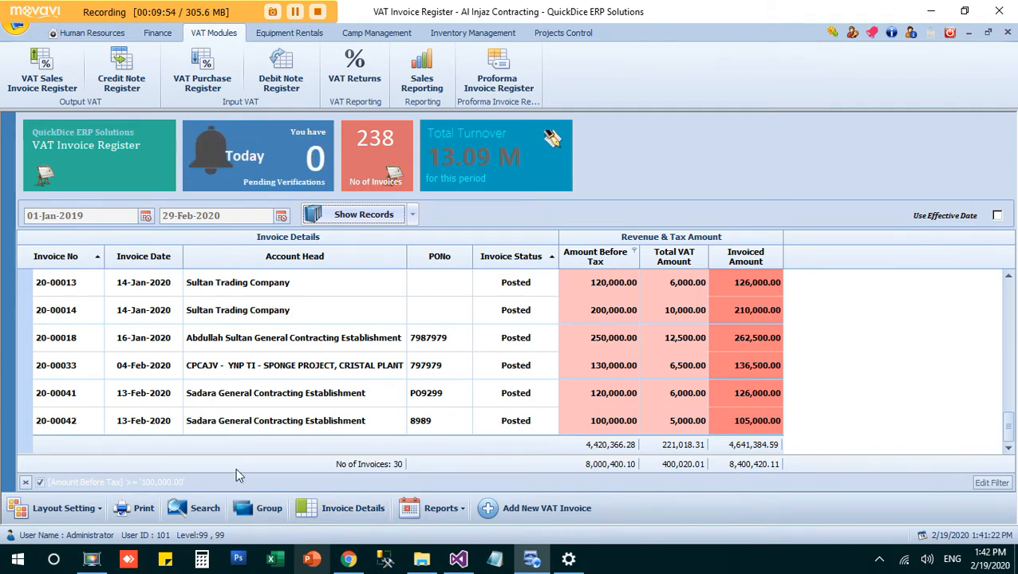
# - Remove the Amount Before Tax filter and set the grouped layout as the register's default layout
pyautogui.click(25, 482)
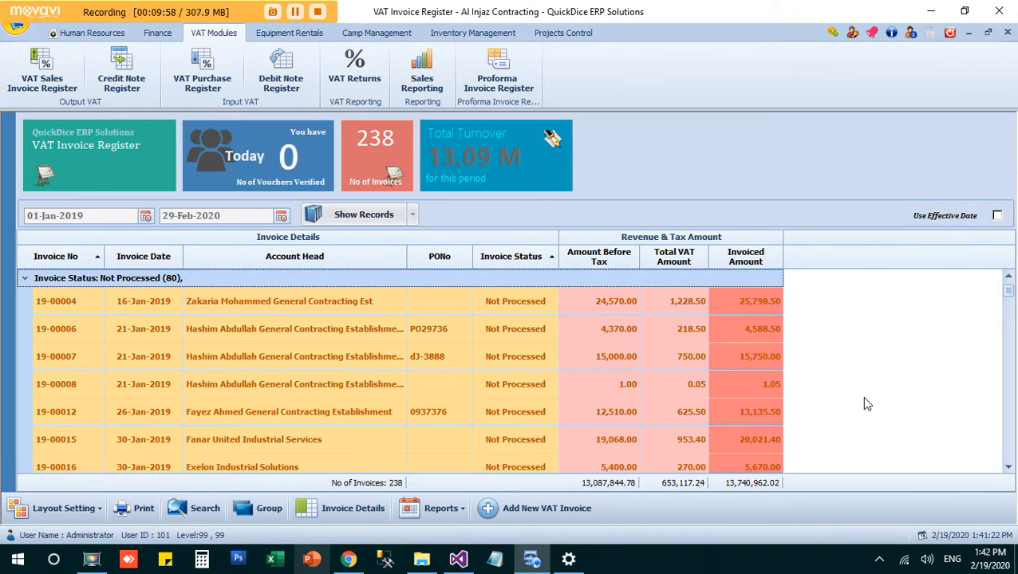
pyautogui.click(55, 508)
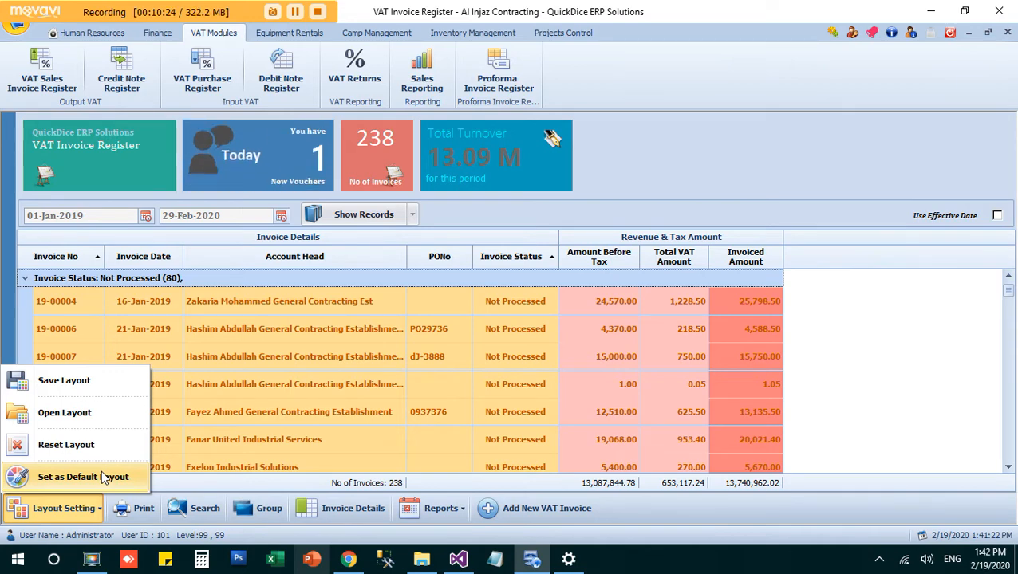
pyautogui.click(102, 477)
pyautogui.click(640, 333)
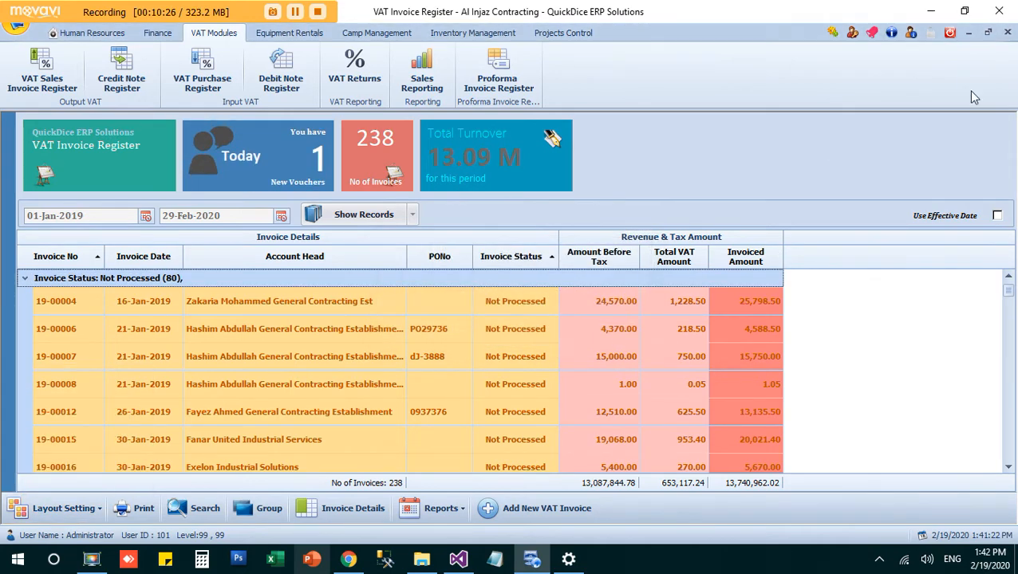
# - Reopen the VAT Sales Invoice Register to check the default layout, and reset the layout before opening the register again
pyautogui.click(1008, 33)
pyautogui.click(49, 76)
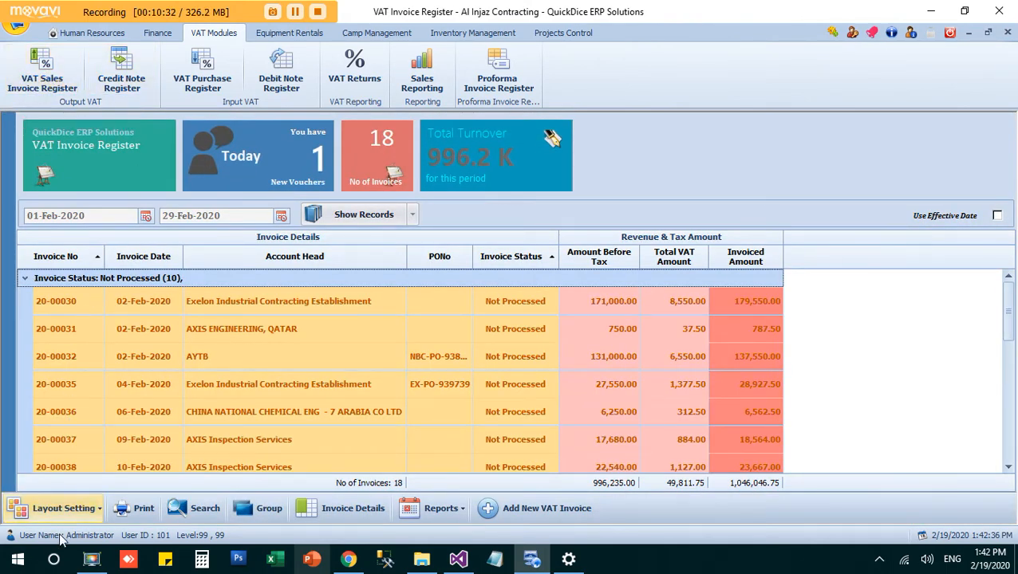
pyautogui.click(70, 511)
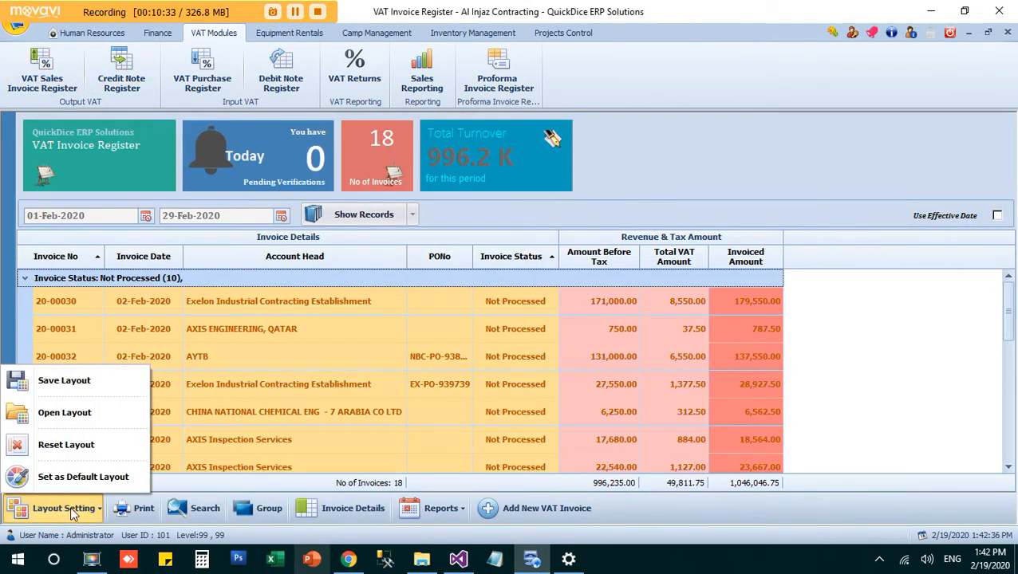
pyautogui.click(77, 448)
pyautogui.click(586, 334)
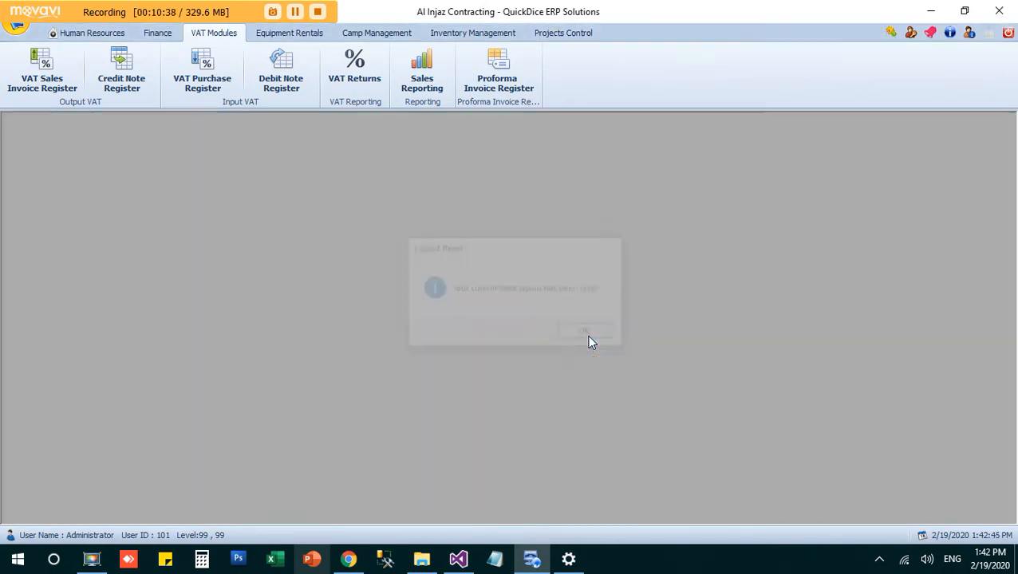
pyautogui.click(36, 68)
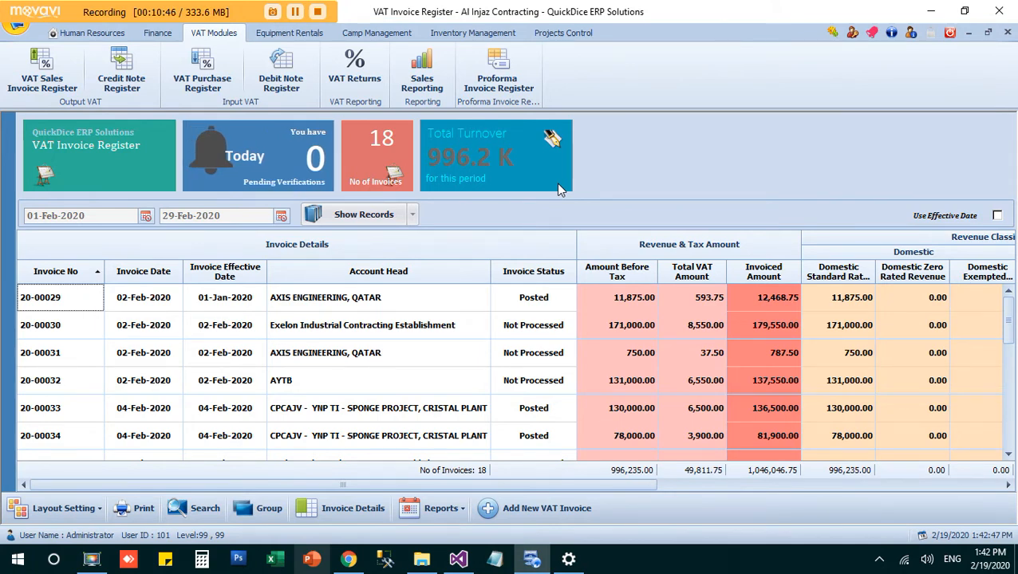
pyautogui.click(59, 508)
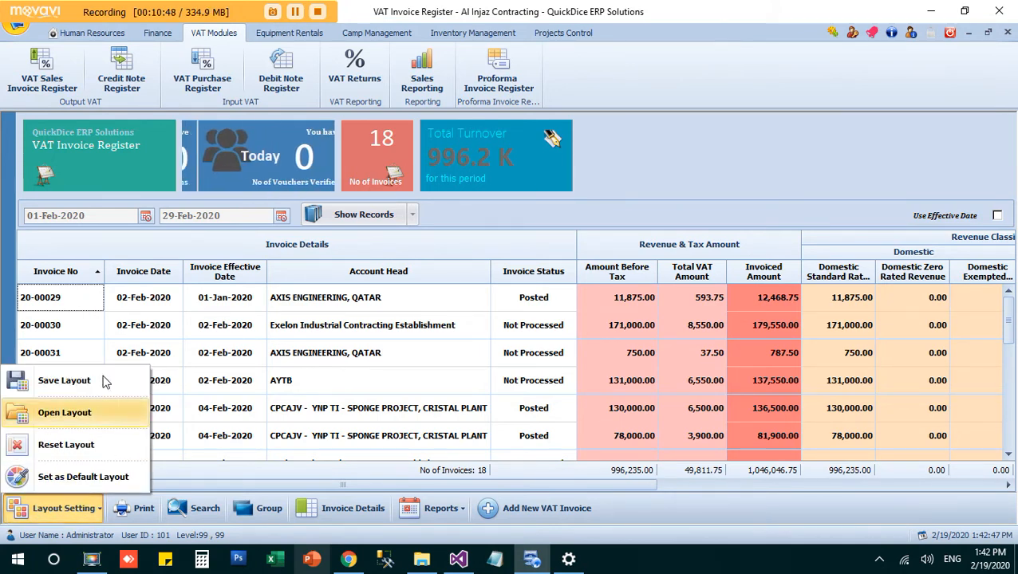
pyautogui.click(95, 509)
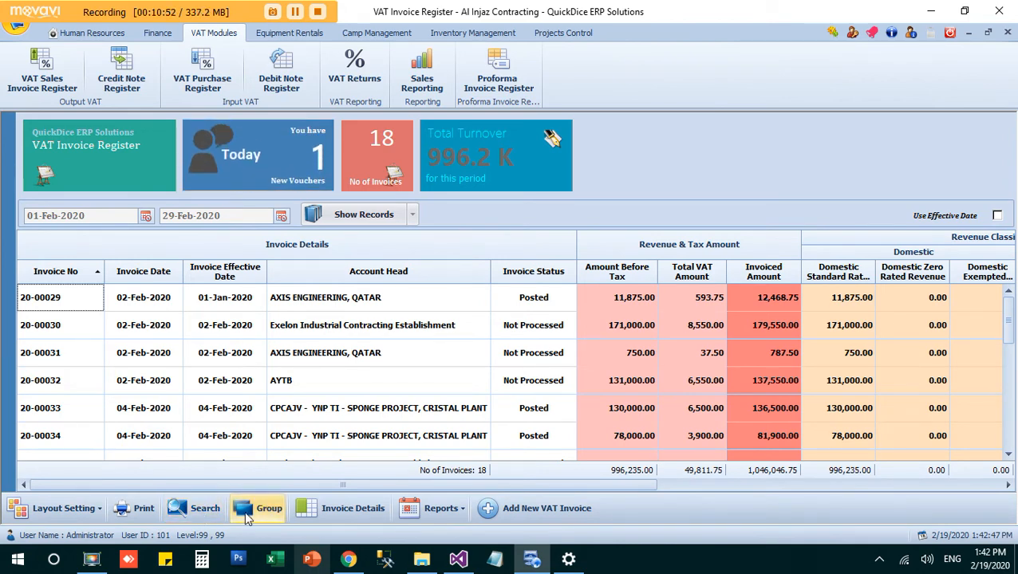
pyautogui.click(196, 510)
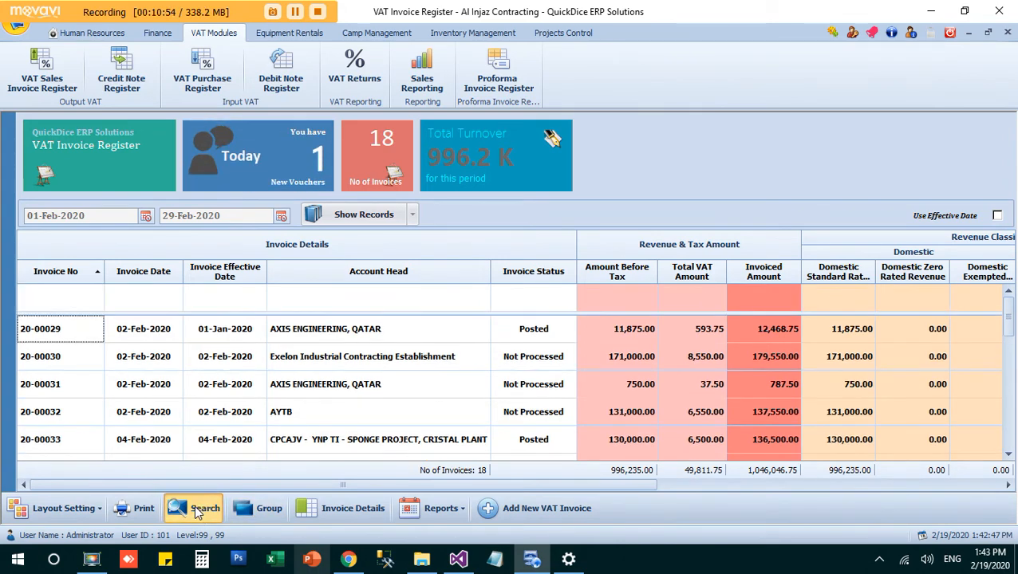
pyautogui.click(196, 508)
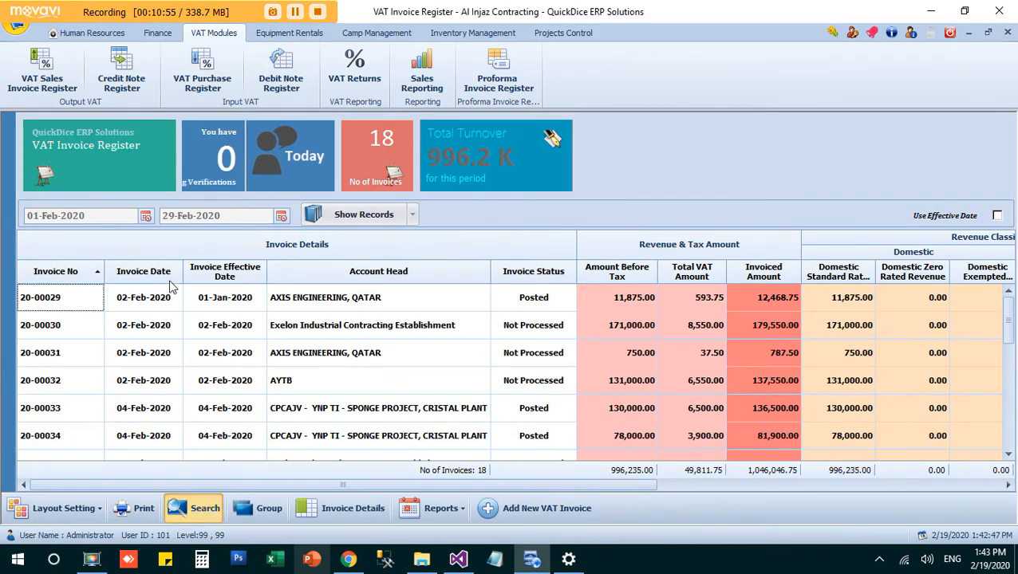
# - Set the period's start date to 01-Jan-2019 and show the invoice records for that period
pyautogui.click(96, 215)
pyautogui.press('Left')
pyautogui.press('Left')
pyautogui.write('1')
pyautogui.press('Right')
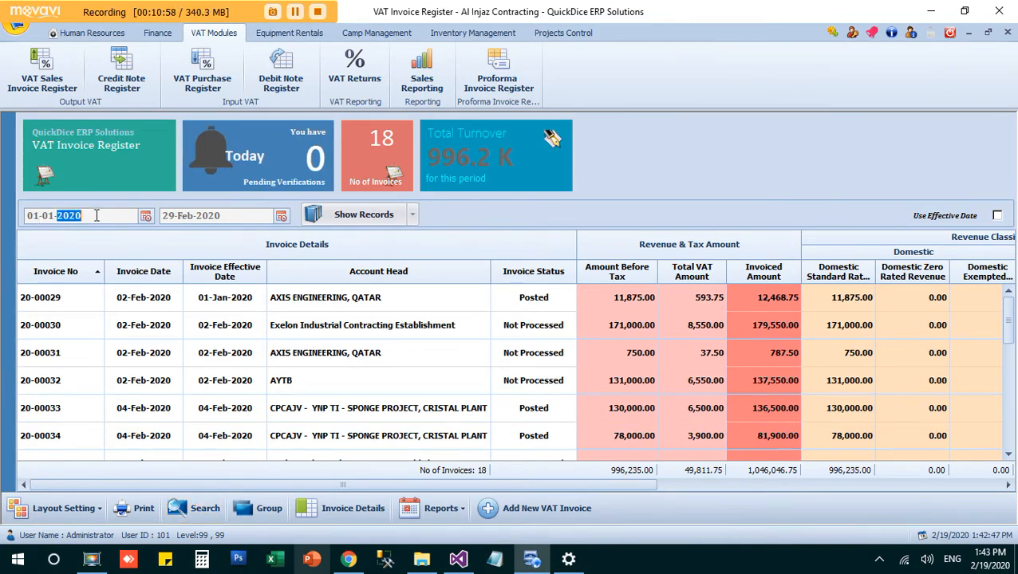
pyautogui.write('19')
pyautogui.press('Tab')
pyautogui.press('Tab')
pyautogui.press('Return')
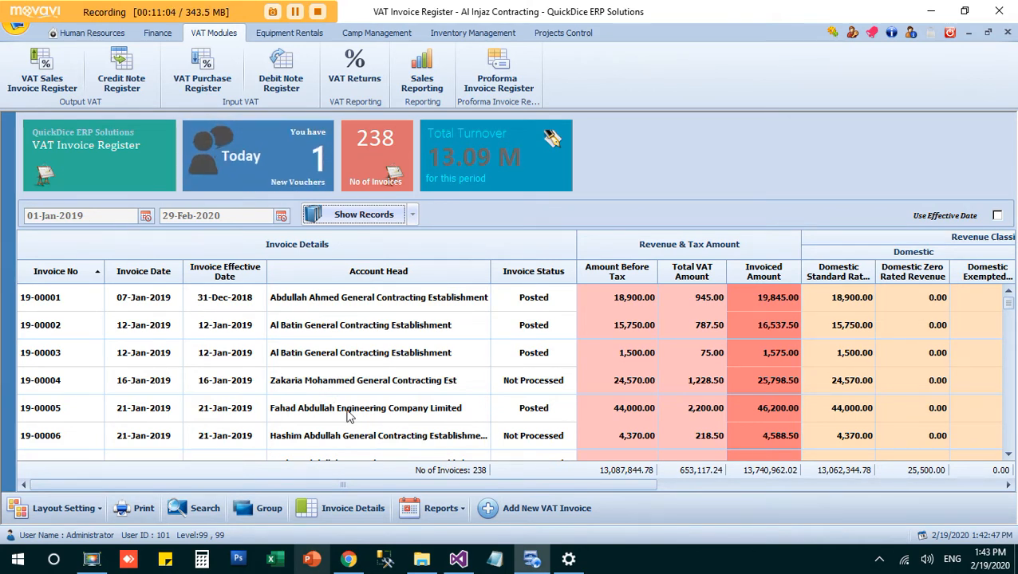
# - Show the search row, look up account heads starting with "bas", and clear the search text
pyautogui.click(205, 509)
pyautogui.click(332, 302)
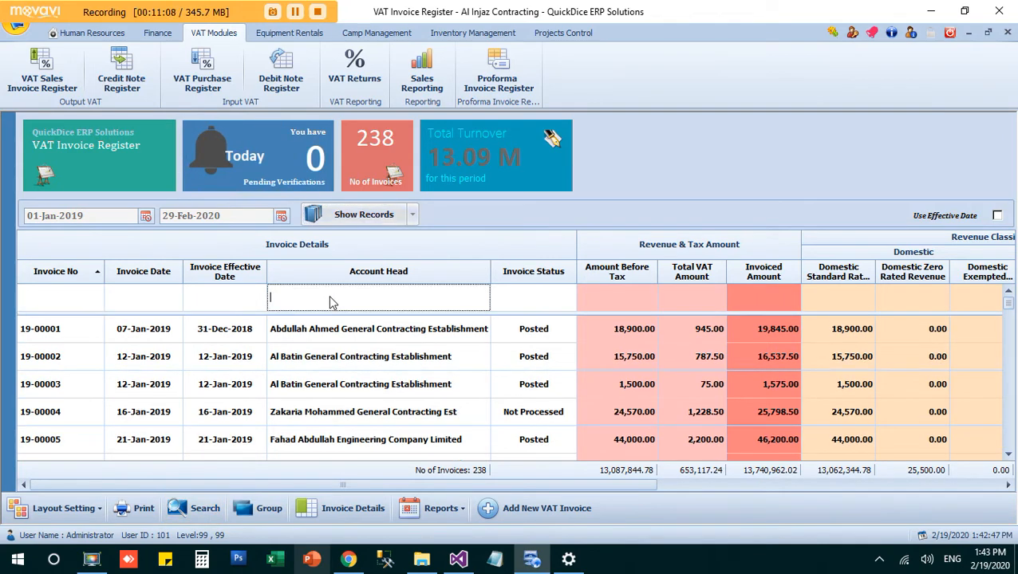
pyautogui.write('ba')
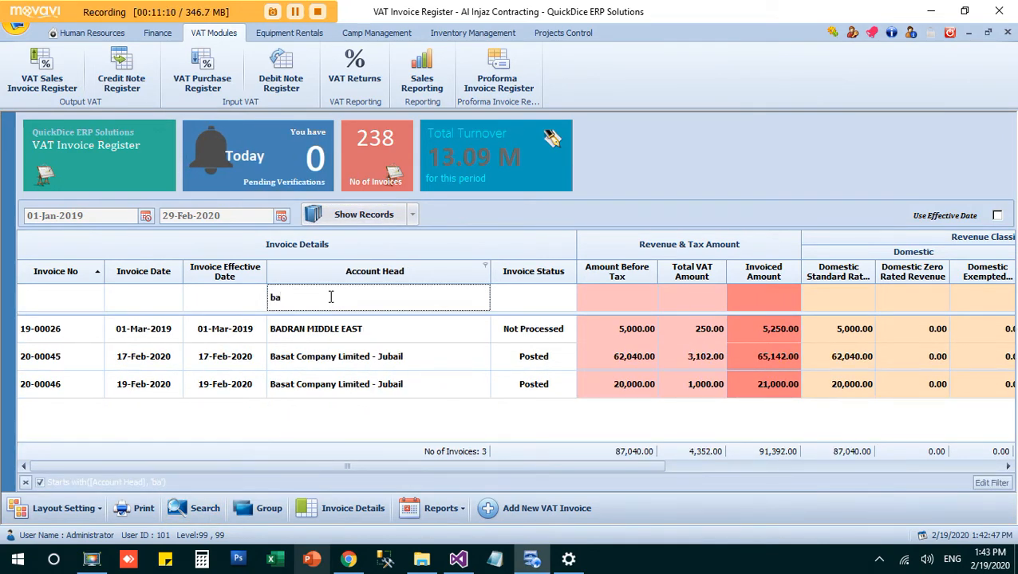
pyautogui.write('s')
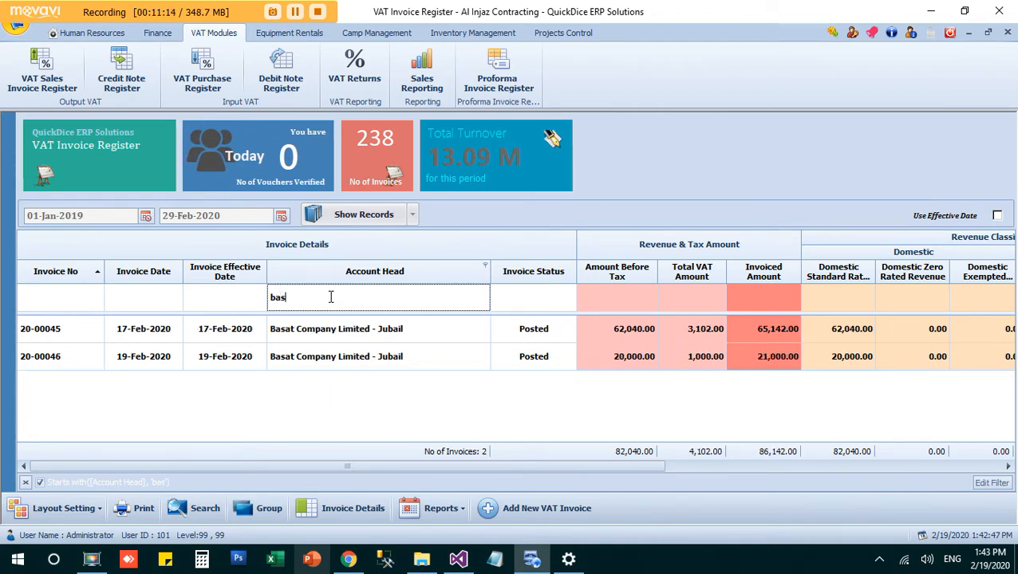
pyautogui.press('BackSpace')
pyautogui.press('BackSpace')
pyautogui.press('BackSpace')
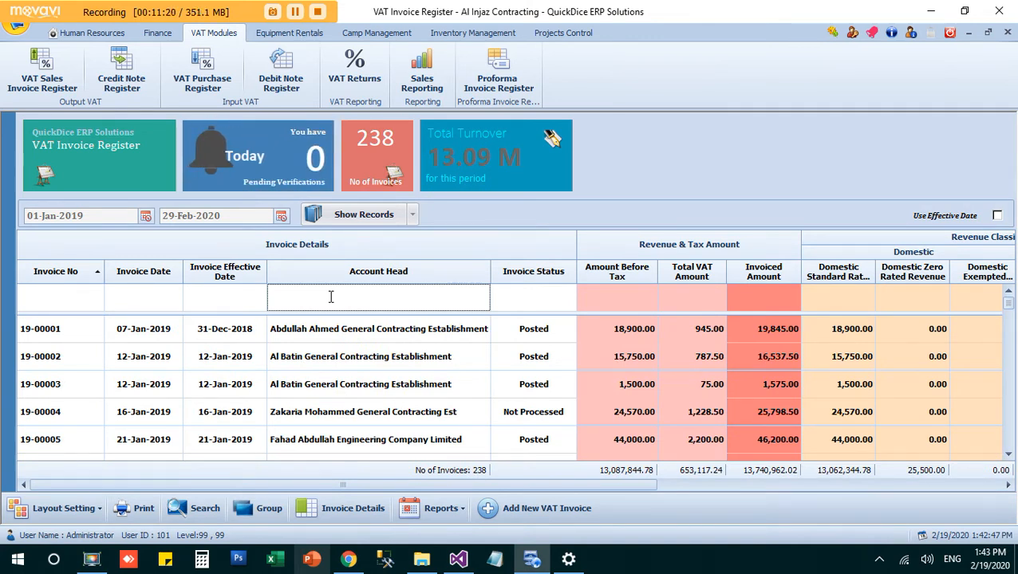
# - Look up account heads starting with "bat" in the search row, and clear the entry
pyautogui.write('bat')
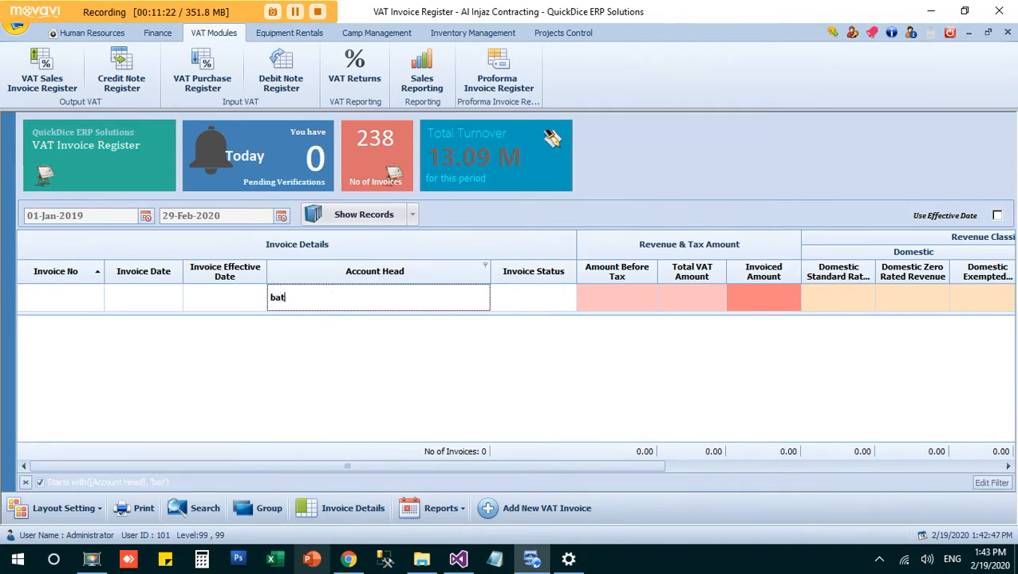
pyautogui.press('BackSpace')
pyautogui.press('BackSpace')
pyautogui.press('BackSpace')
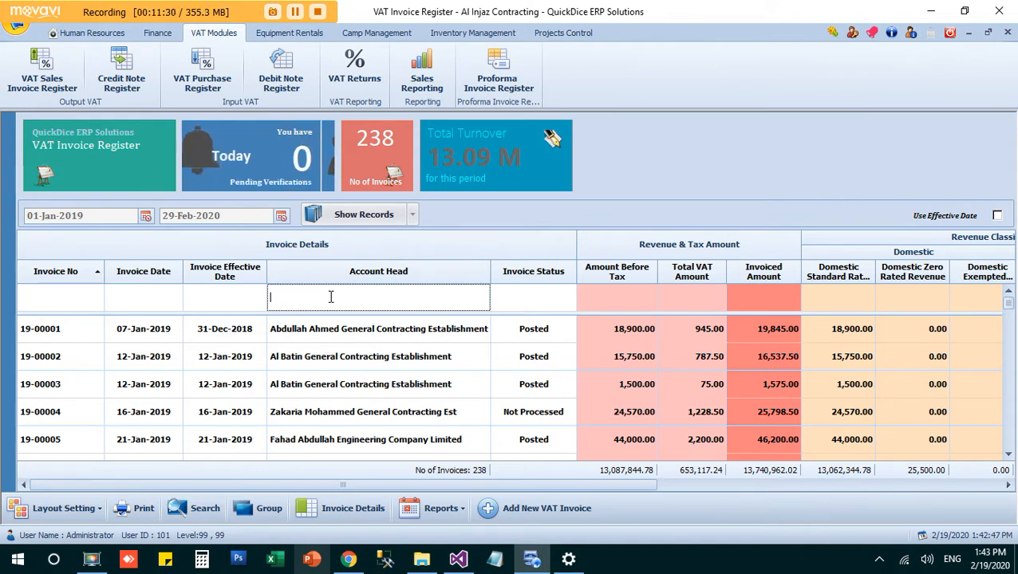
# - Look up account heads containing "batin" with the wildcard entry "*batin", and clear the search text
pyautogui.write('*')
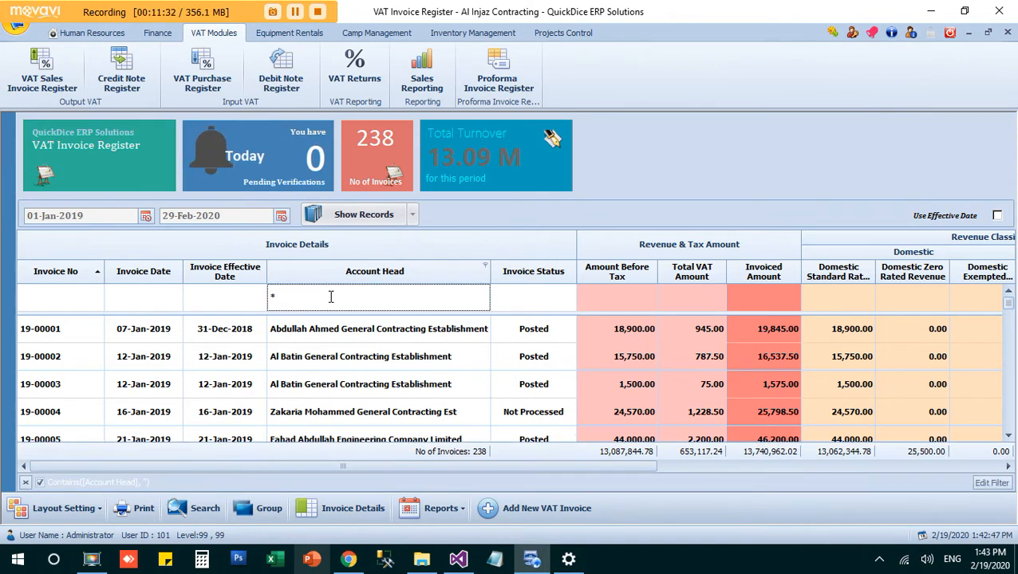
pyautogui.write('batin')
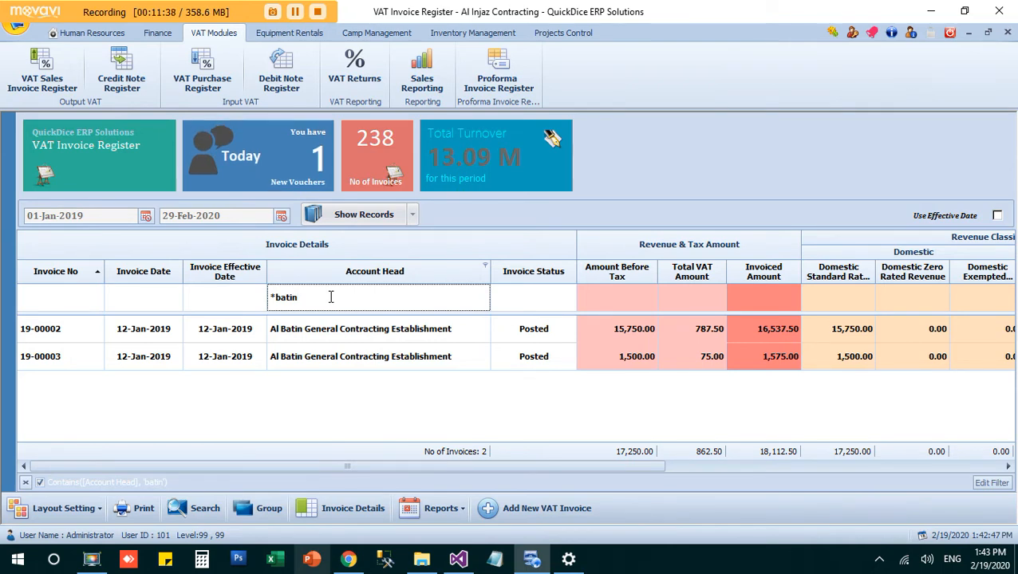
pyautogui.press('BackSpace')
pyautogui.press('BackSpace')
pyautogui.press('BackSpace')
pyautogui.press('BackSpace')
pyautogui.press('BackSpace')
pyautogui.press('BackSpace')
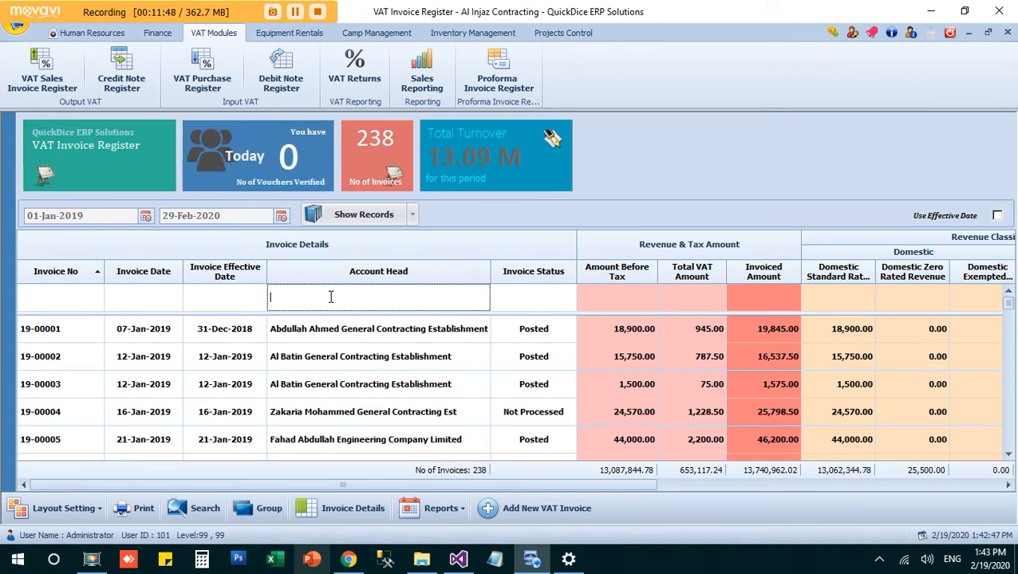
# - Filter the invoices by account heads starting with "abdu" and an Amount Before Tax starting with 4000
pyautogui.write('u')
pyautogui.press('BackSpace')
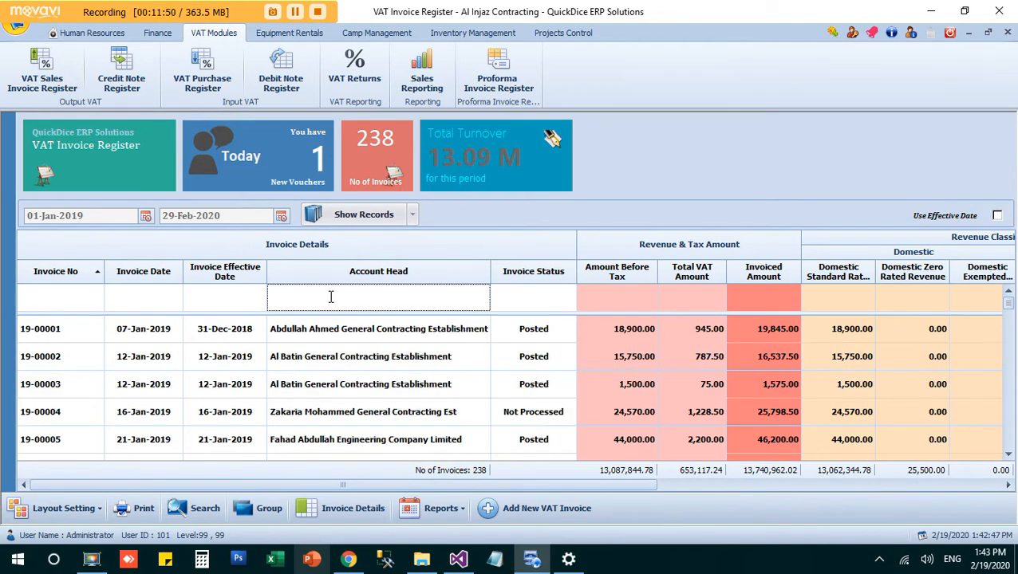
pyautogui.write('abdu')
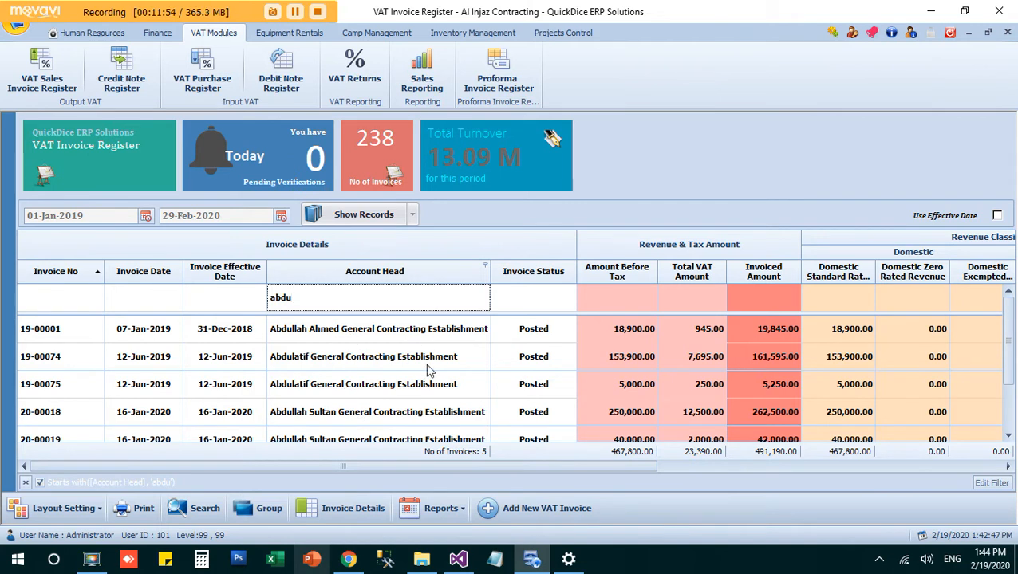
pyautogui.click(634, 297)
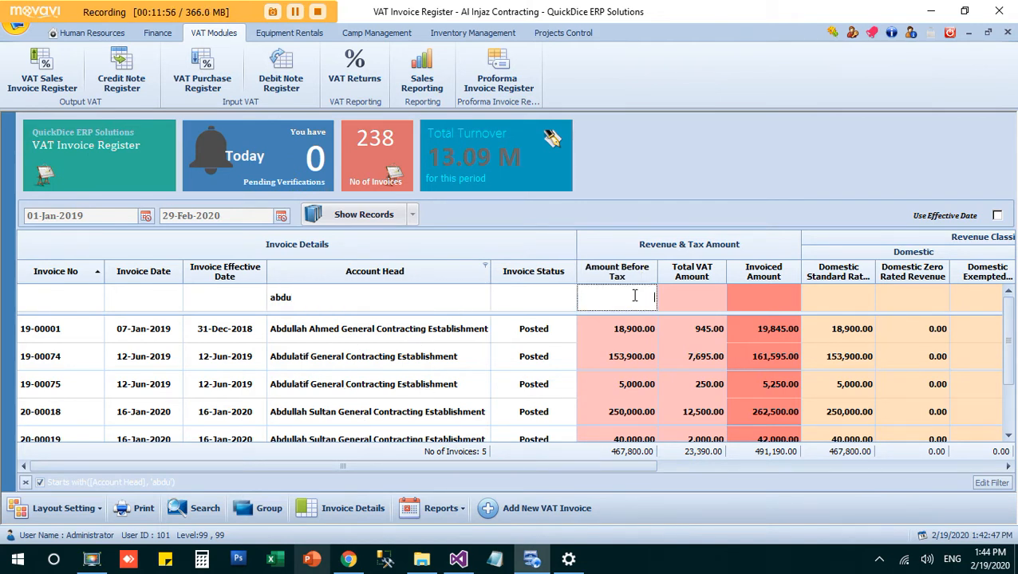
pyautogui.write('4000')
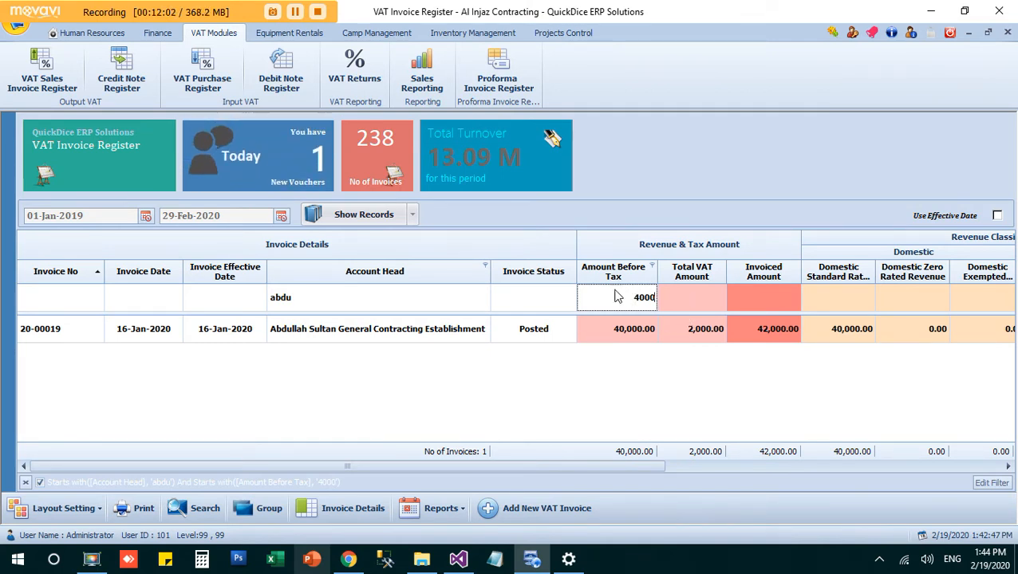
# - Clear the Account Head filter and the Amount Before Tax filter from the search row
pyautogui.click(437, 299)
pyautogui.press('BackSpace')
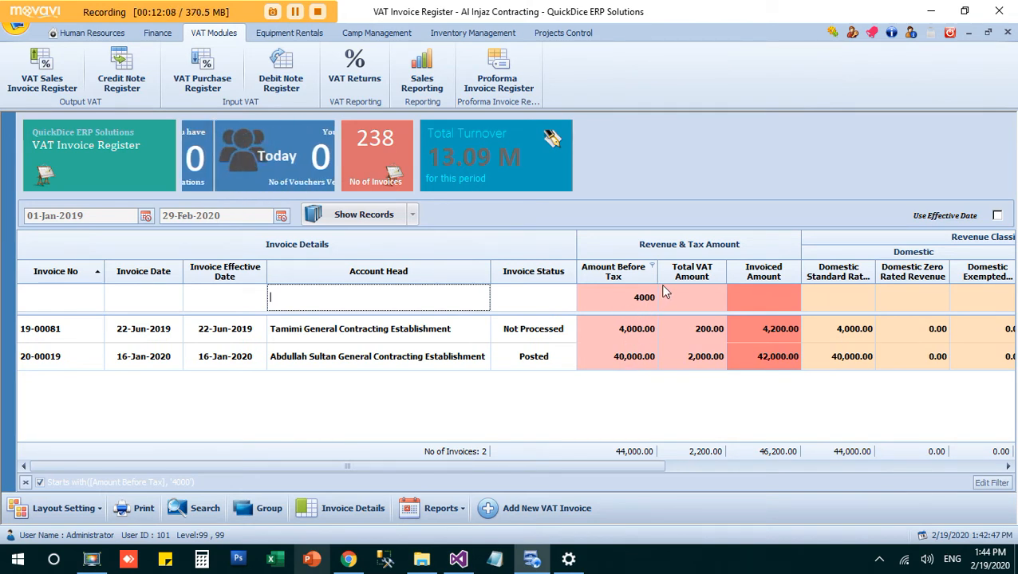
pyautogui.click(636, 298)
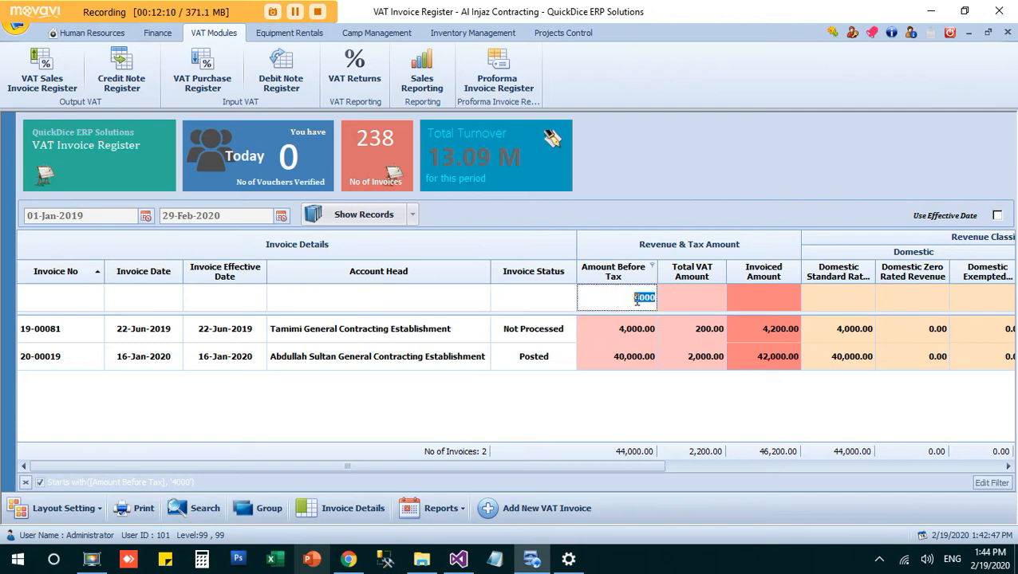
pyautogui.press('BackSpace')
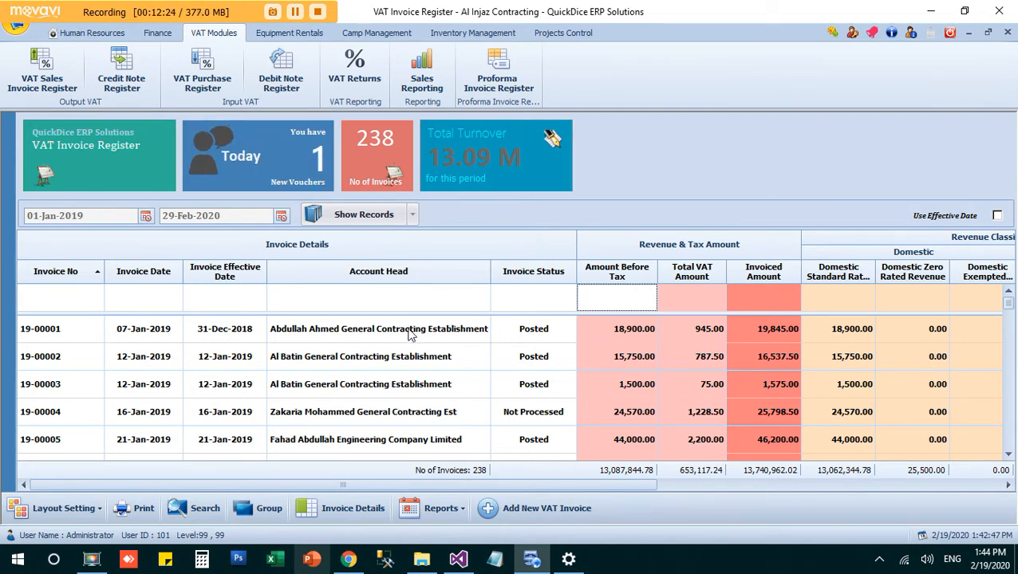
# - Add the PONo column between Account Head and Invoice Status using the column chooser, and close the chooser
pyautogui.rightClick(548, 276)
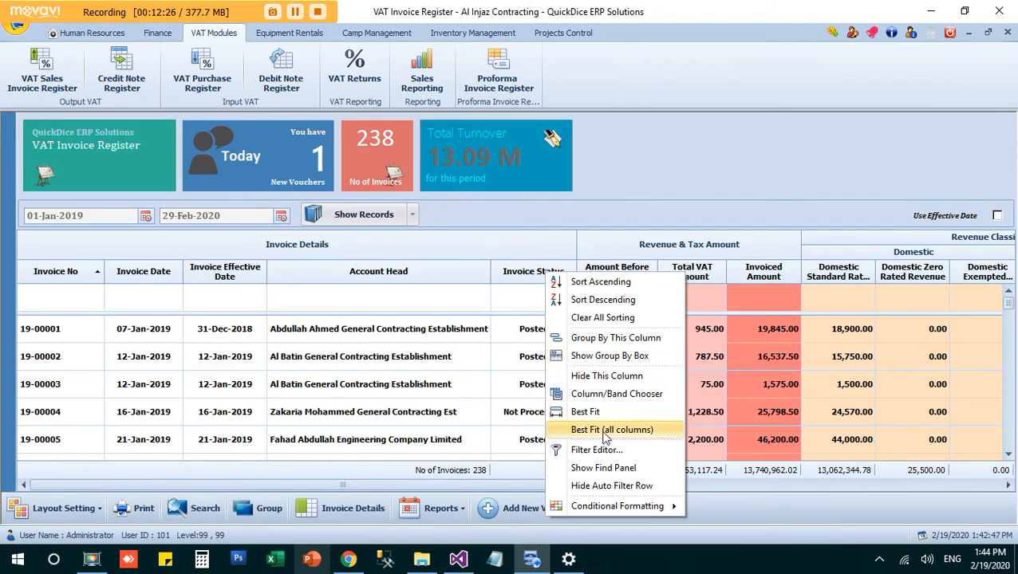
pyautogui.click(614, 394)
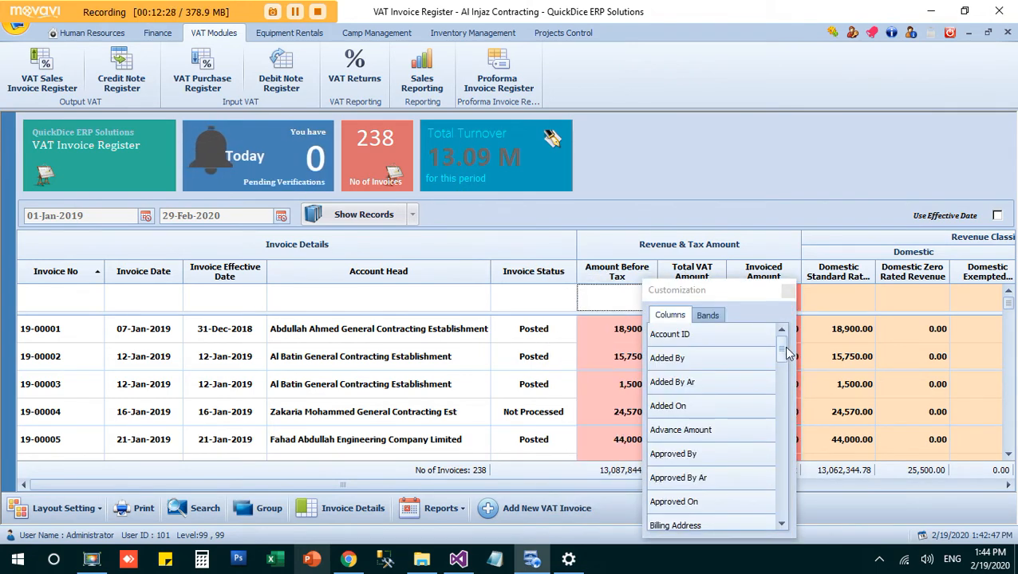
pyautogui.moveTo(783, 351); pyautogui.dragTo(779, 451)
pyautogui.moveTo(697, 455); pyautogui.dragTo(498, 257)
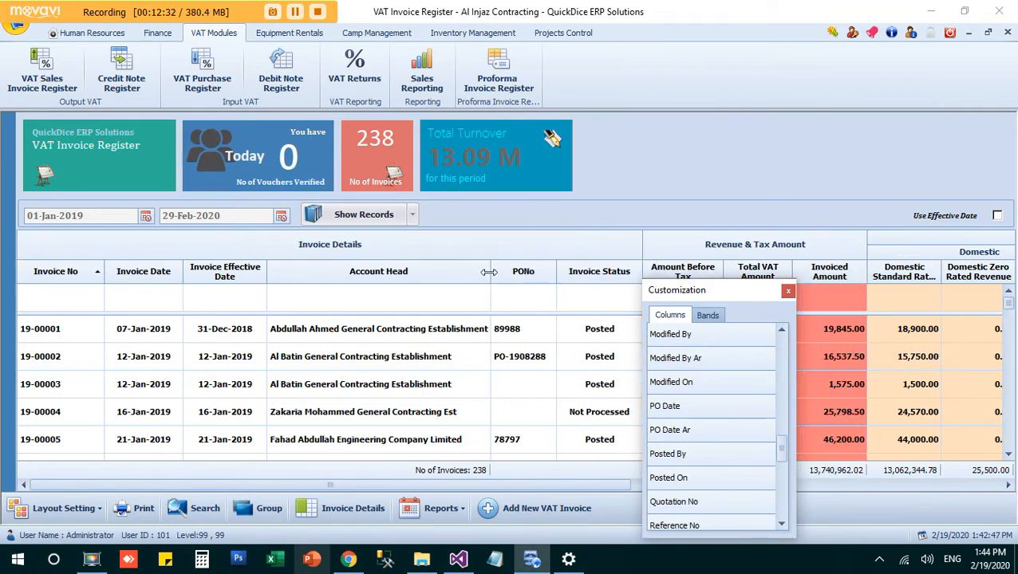
pyautogui.click(788, 292)
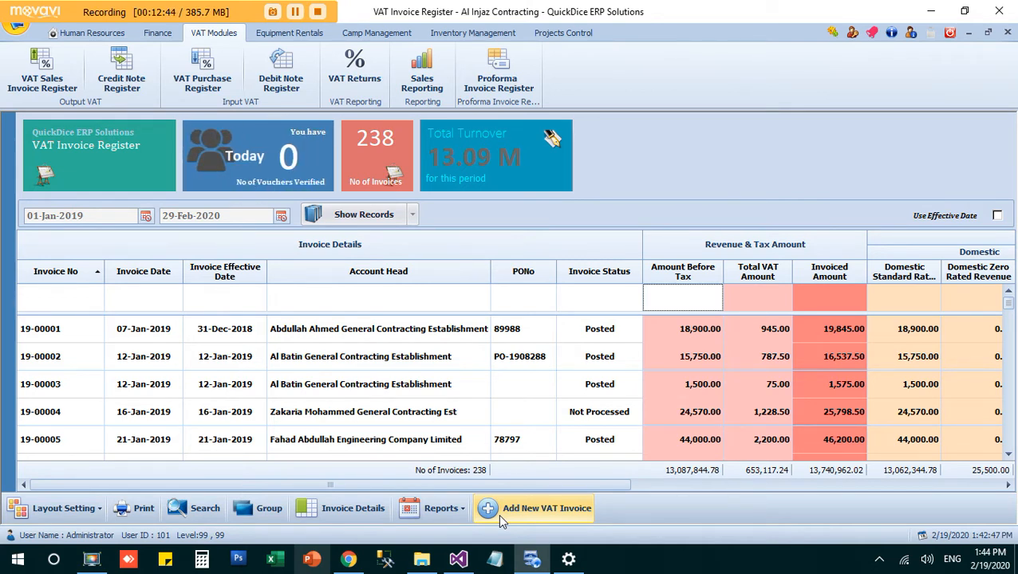
# - Search all columns for the last four digits of invoice 19-00002's PO number, clear and close the search, and hide the search row
pyautogui.hotkey('ctrl', 'f')
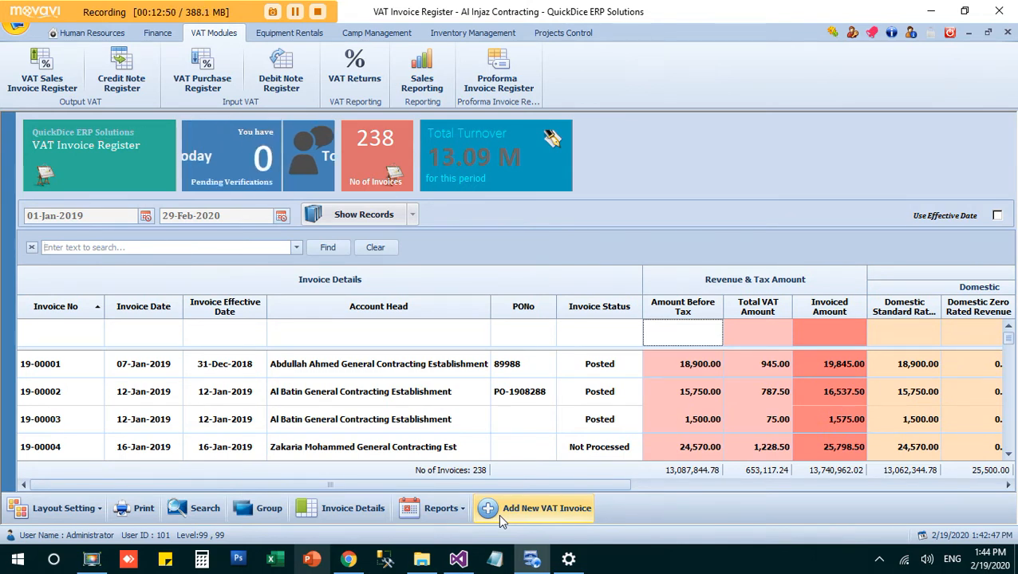
pyautogui.write('8288')
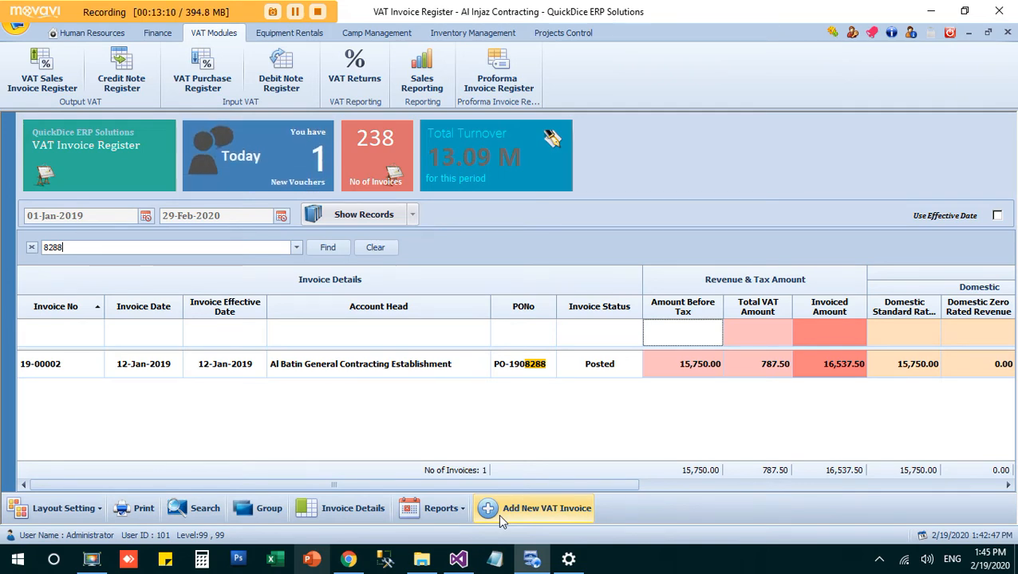
pyautogui.press('BackSpace')
pyautogui.press('BackSpace')
pyautogui.press('BackSpace')
pyautogui.press('BackSpace')
pyautogui.press('Escape')
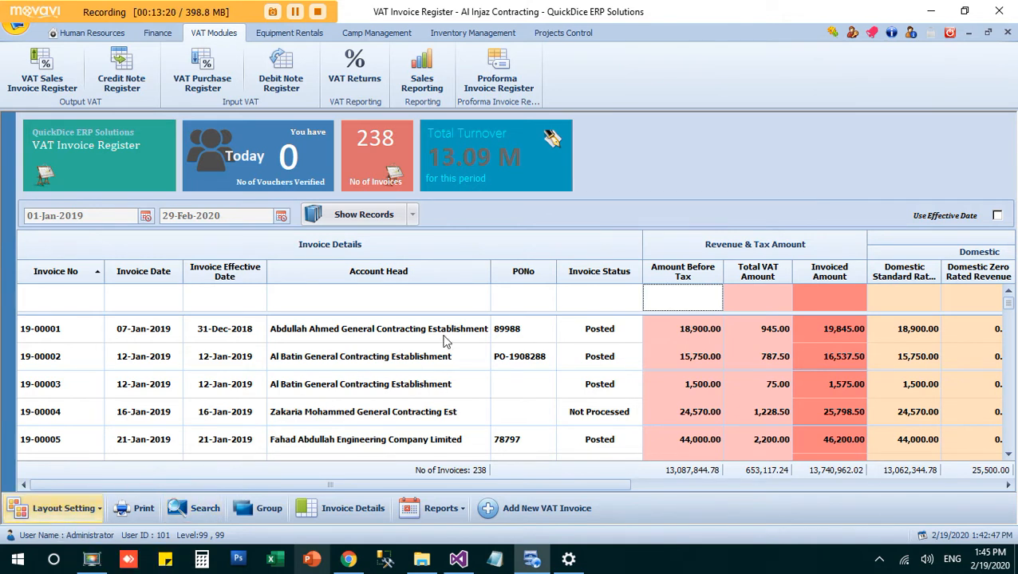
pyautogui.click(209, 515)
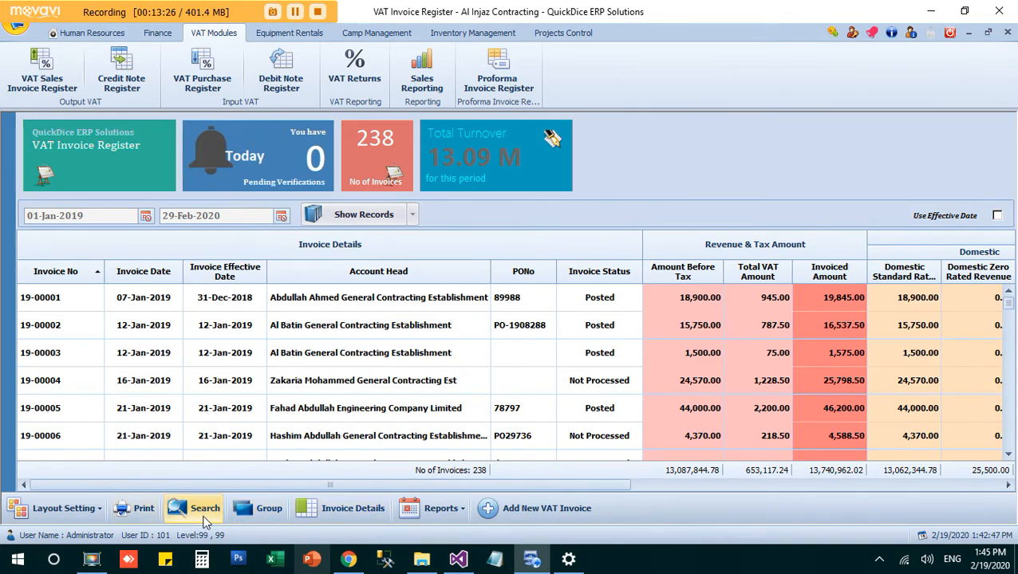
# - Open the Tax Report (Revenue Classified) for the period and review it through to the totals on the last page
pyautogui.click(435, 515)
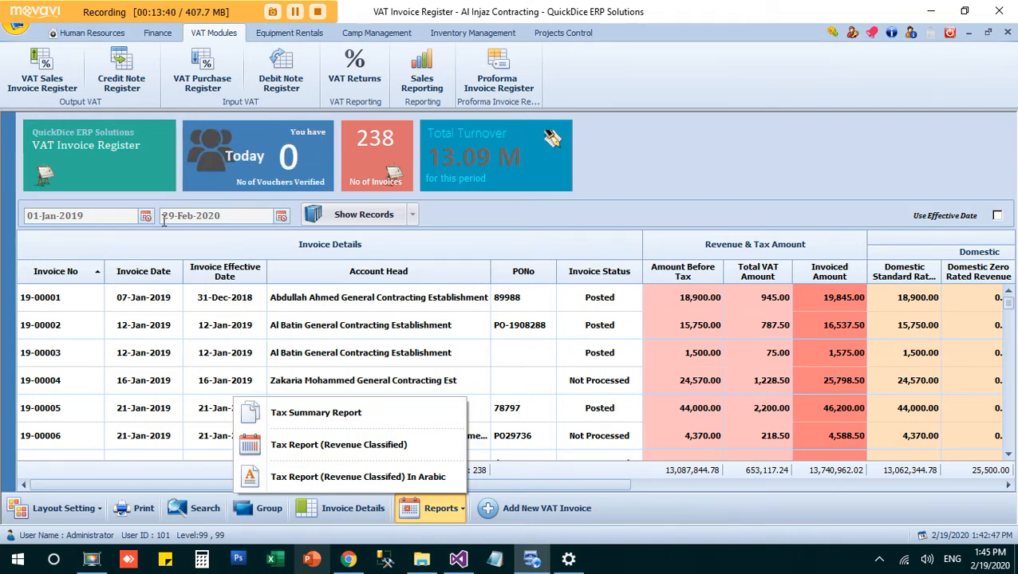
pyautogui.click(412, 445)
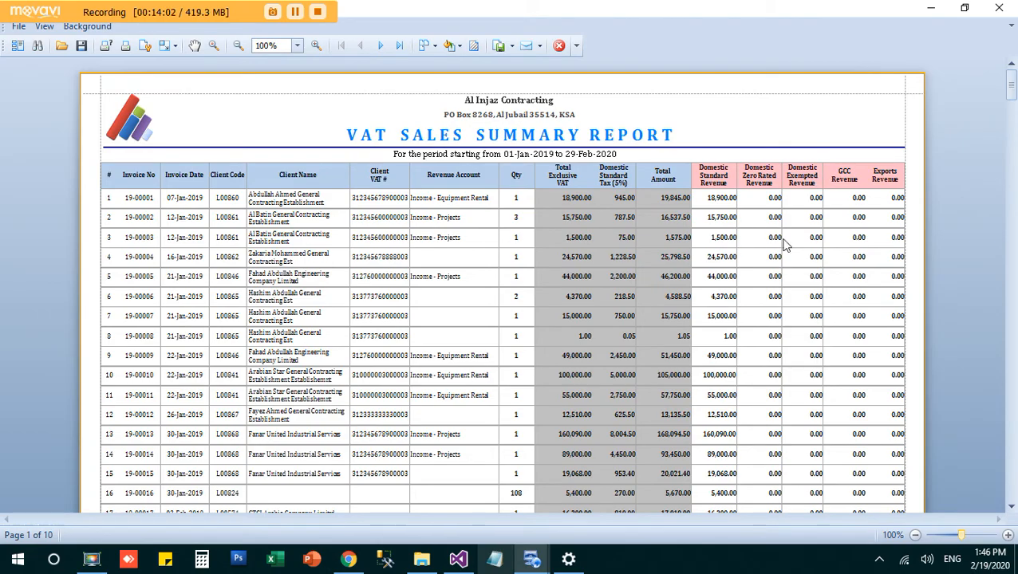
pyautogui.scroll(-15, 695, 250)
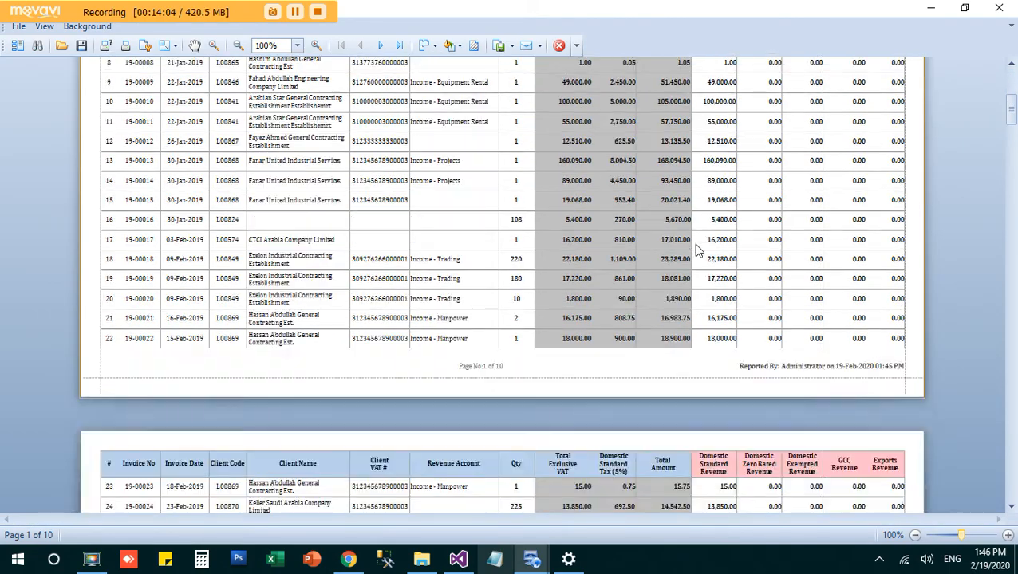
pyautogui.scroll(-15, 696, 250)
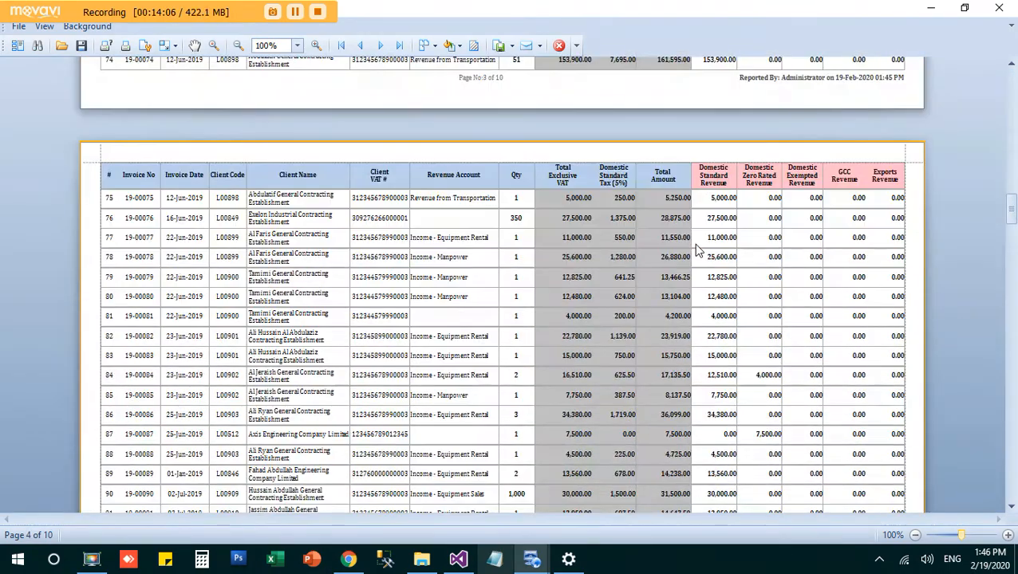
pyautogui.scroll(-20, 695, 251)
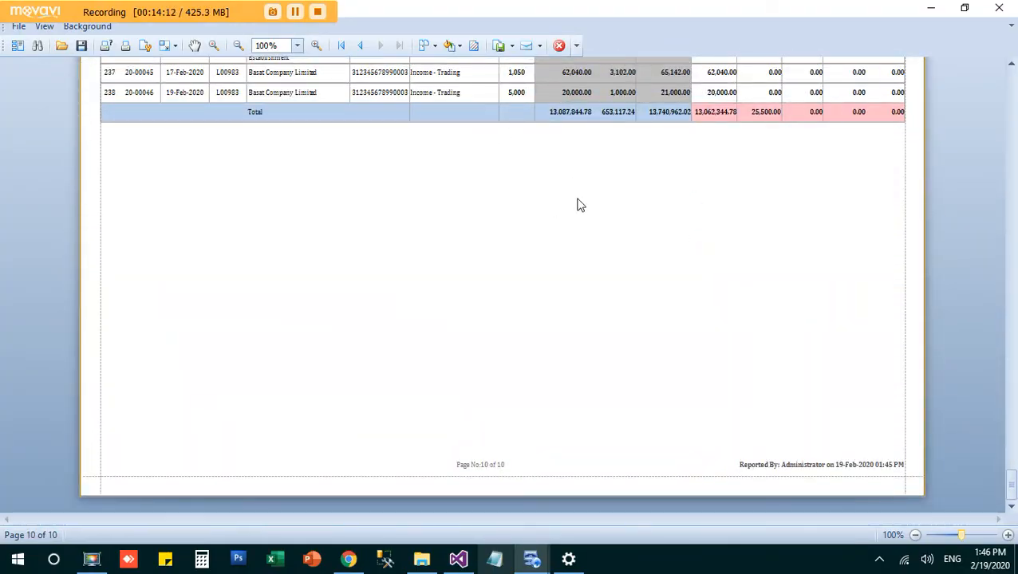
# - Close the tax report preview and list the invoice details from 01-Feb-2020 to 29-Feb-2020, reviewing them through to the last invoice
pyautogui.click(574, 45)
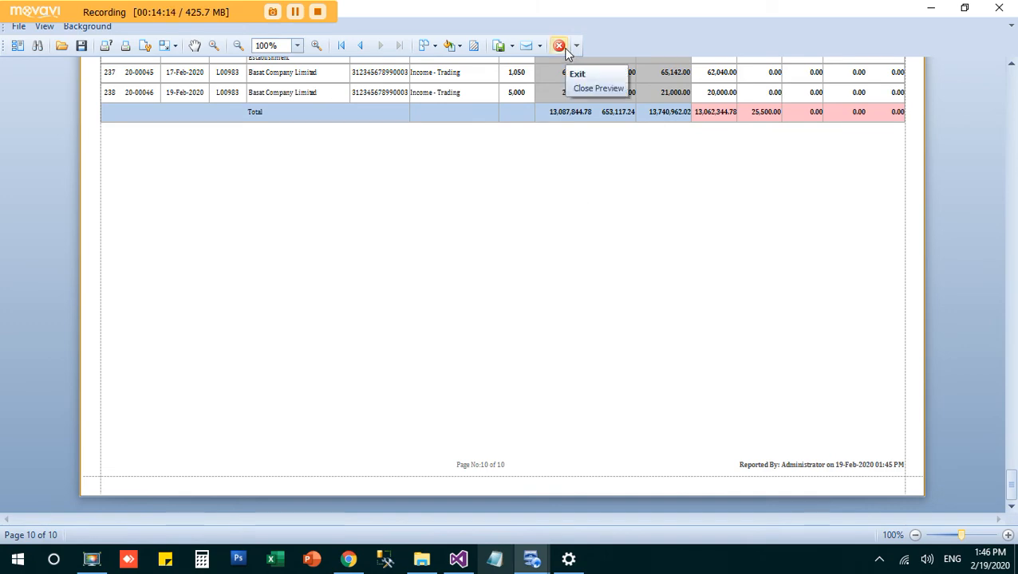
pyautogui.click(590, 84)
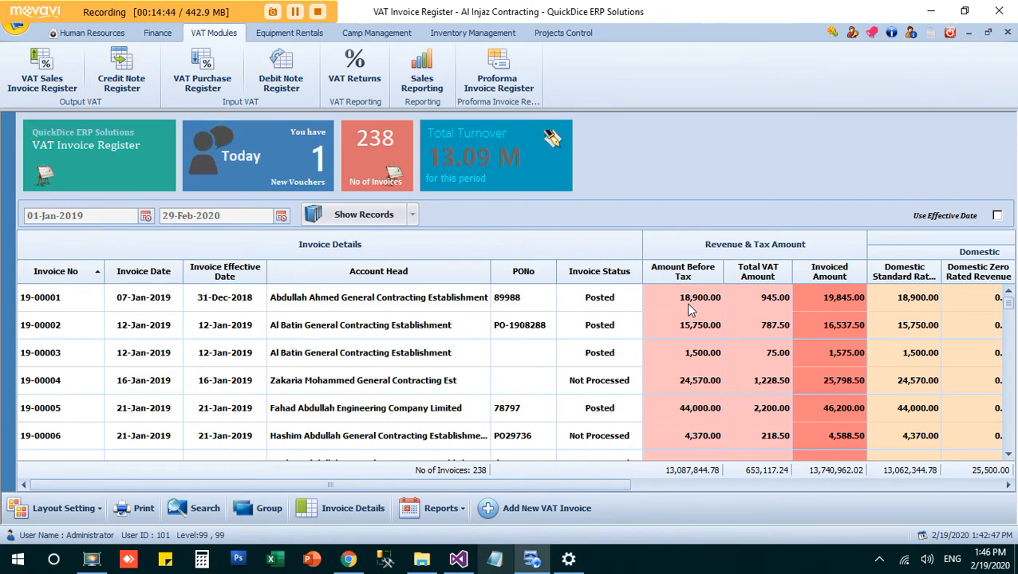
pyautogui.click(324, 509)
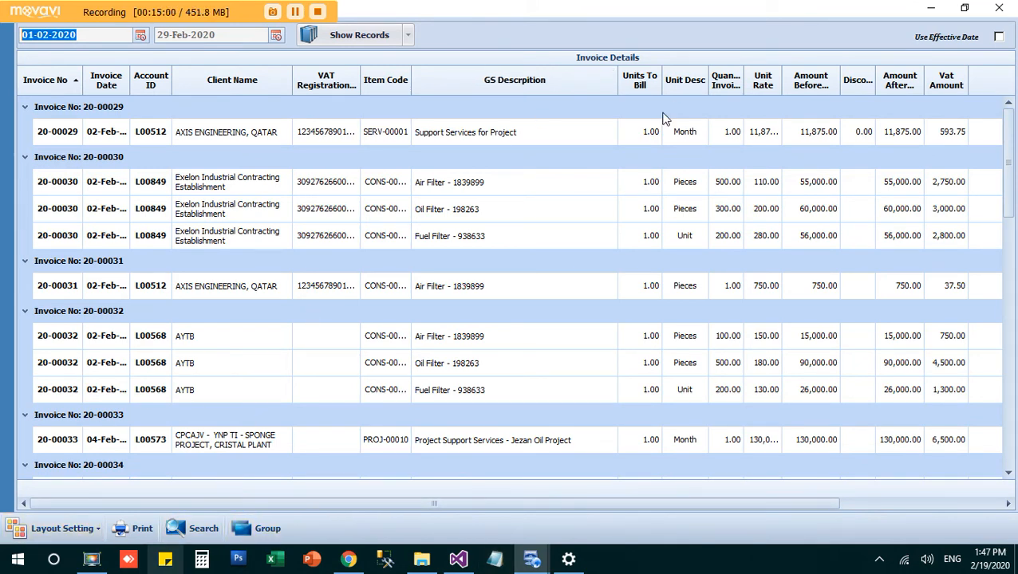
pyautogui.click(339, 35)
pyautogui.moveTo(1008, 181); pyautogui.dragTo(997, 399)
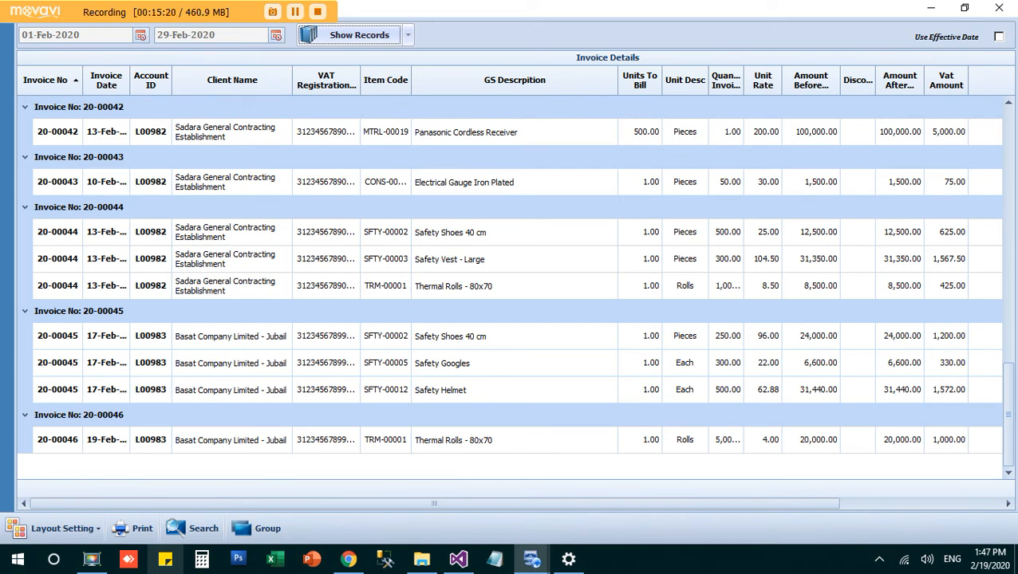
# - Group the invoice details by Client Name instead of Invoice No, and widen the Invoice Date column to show full dates
pyautogui.click(264, 529)
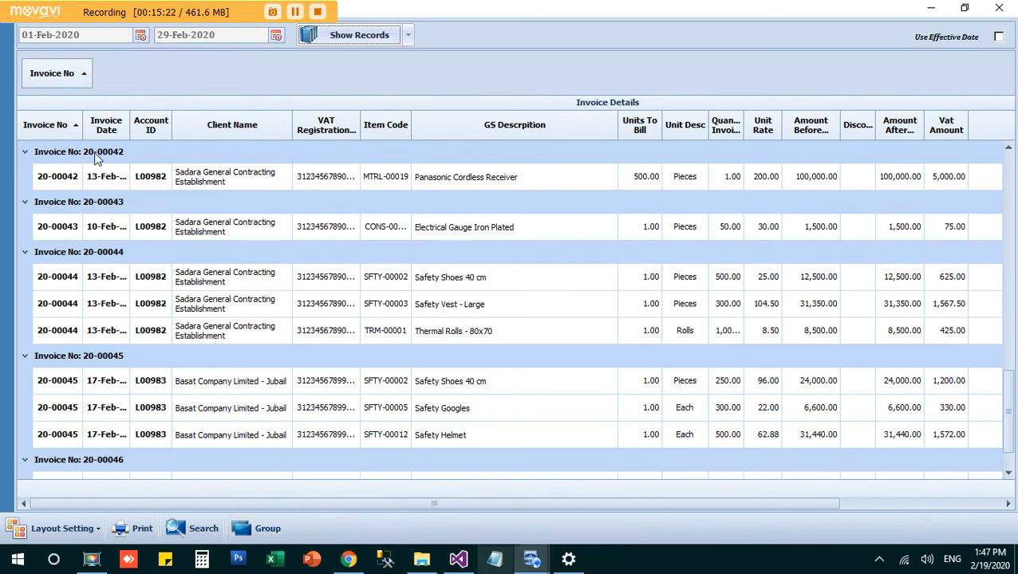
pyautogui.moveTo(66, 74); pyautogui.dragTo(48, 107)
pyautogui.moveTo(243, 114); pyautogui.dragTo(162, 66)
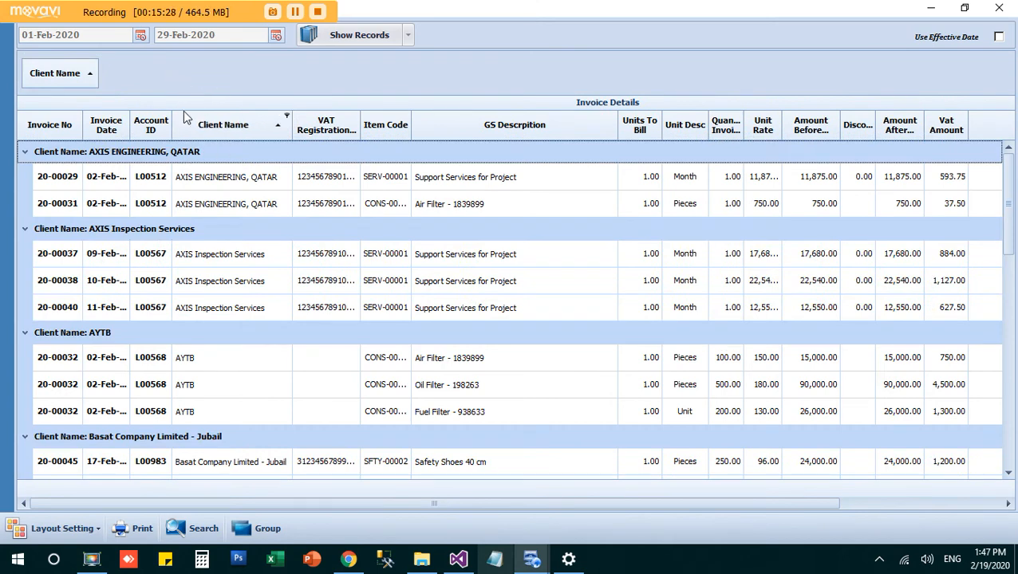
pyautogui.moveTo(130, 129); pyautogui.dragTo(151, 132)
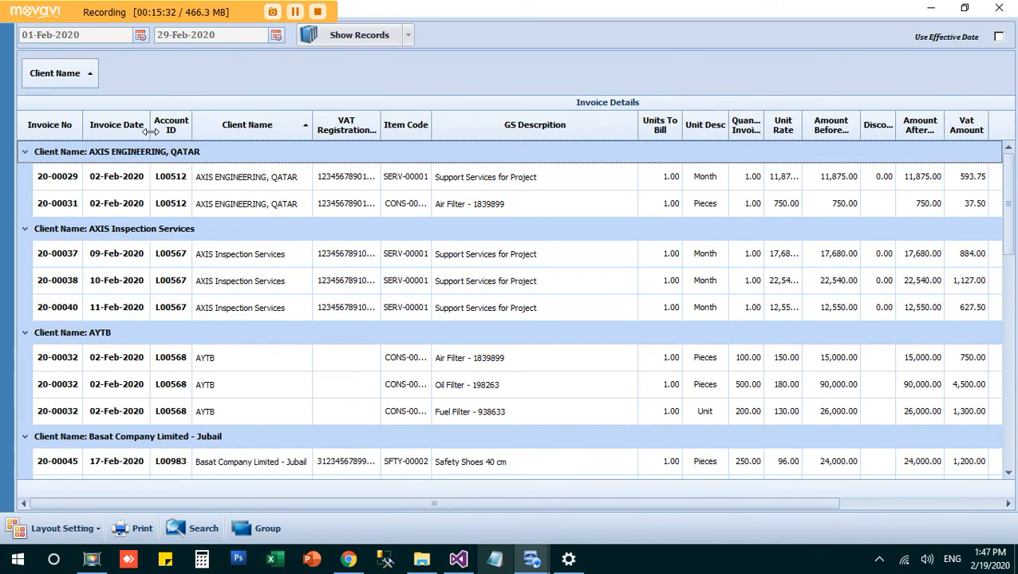
# - Filter GS Description to Air Filter - 1839899, check the client filter choices without applying one, and close the invoice details
pyautogui.click(631, 118)
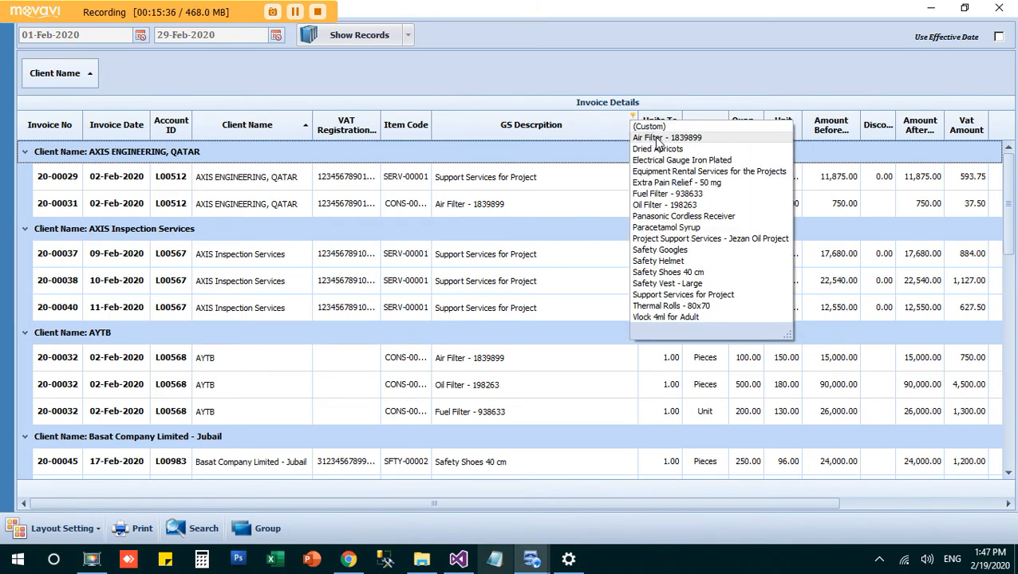
pyautogui.click(657, 138)
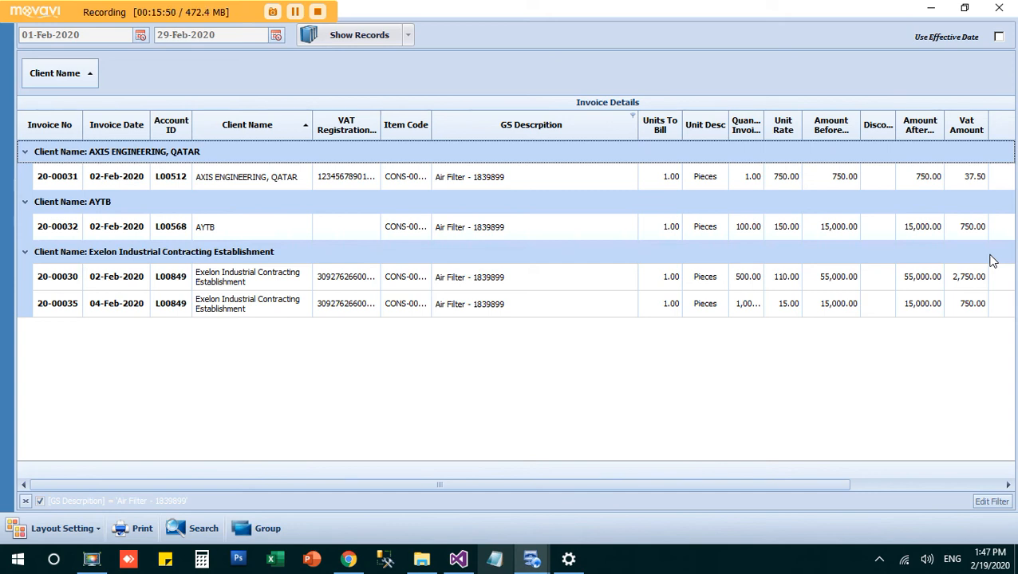
pyautogui.click(93, 65)
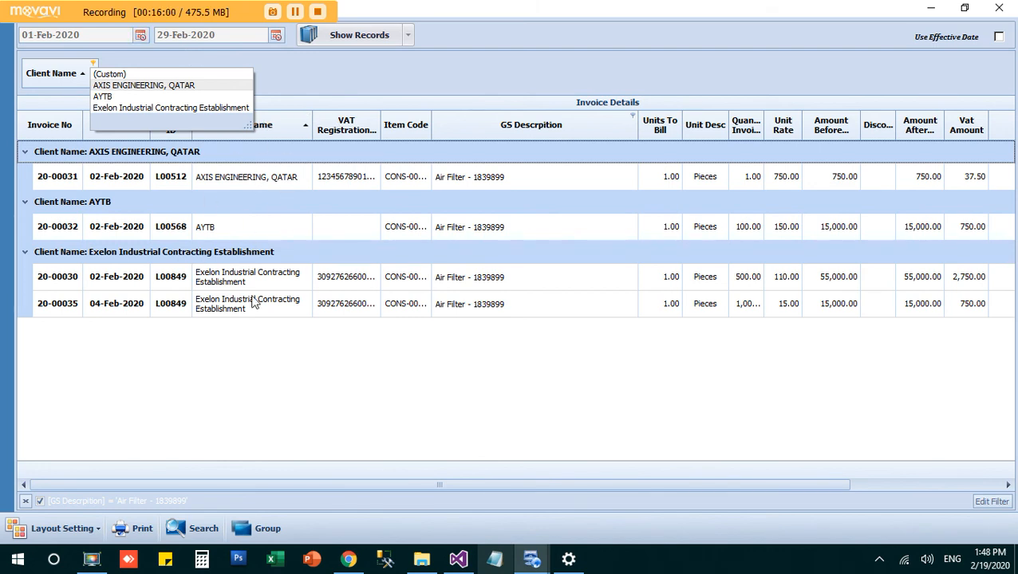
pyautogui.click(372, 62)
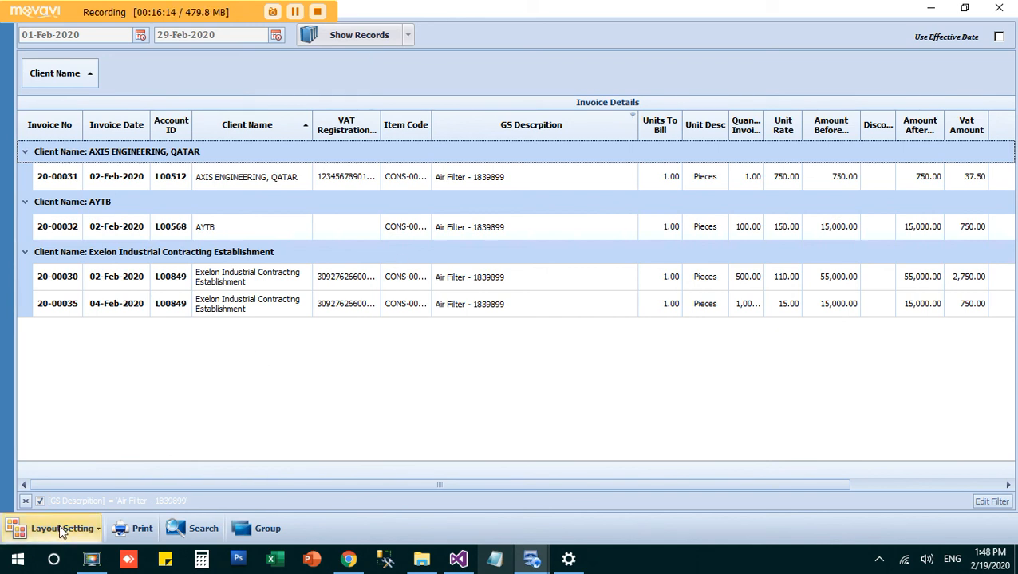
pyautogui.click(1008, 8)
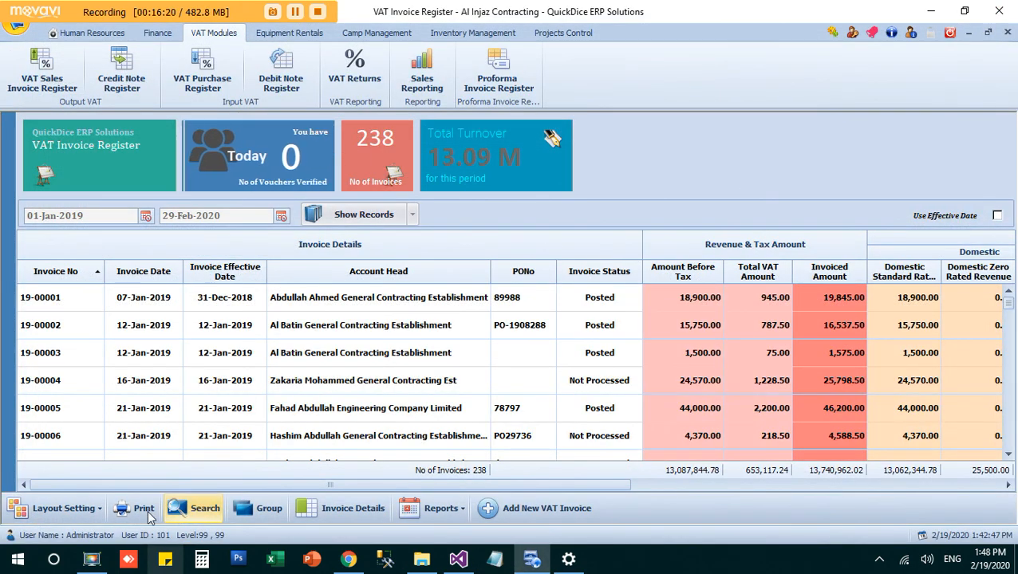
pyautogui.click(70, 512)
pyautogui.click(70, 512)
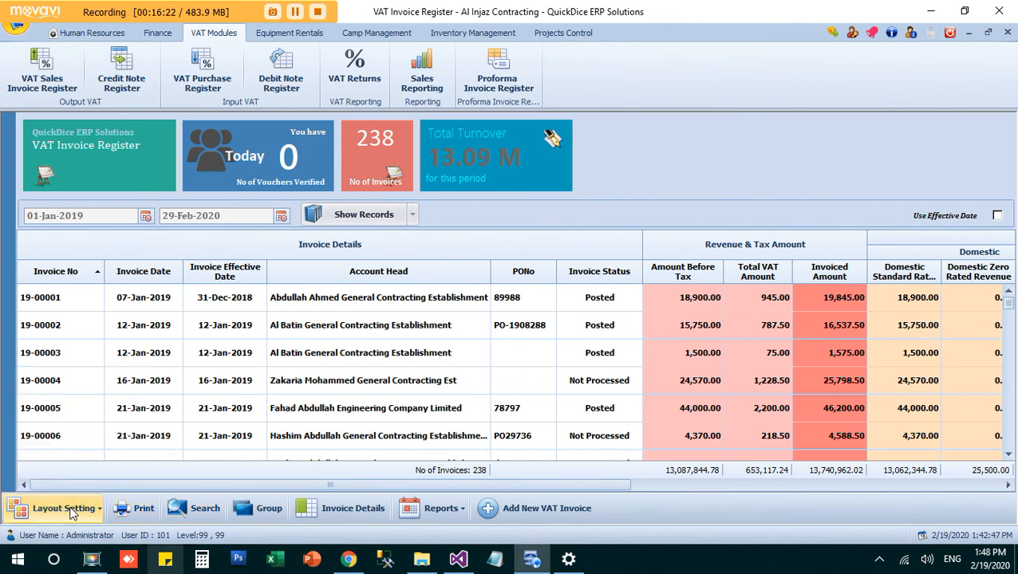